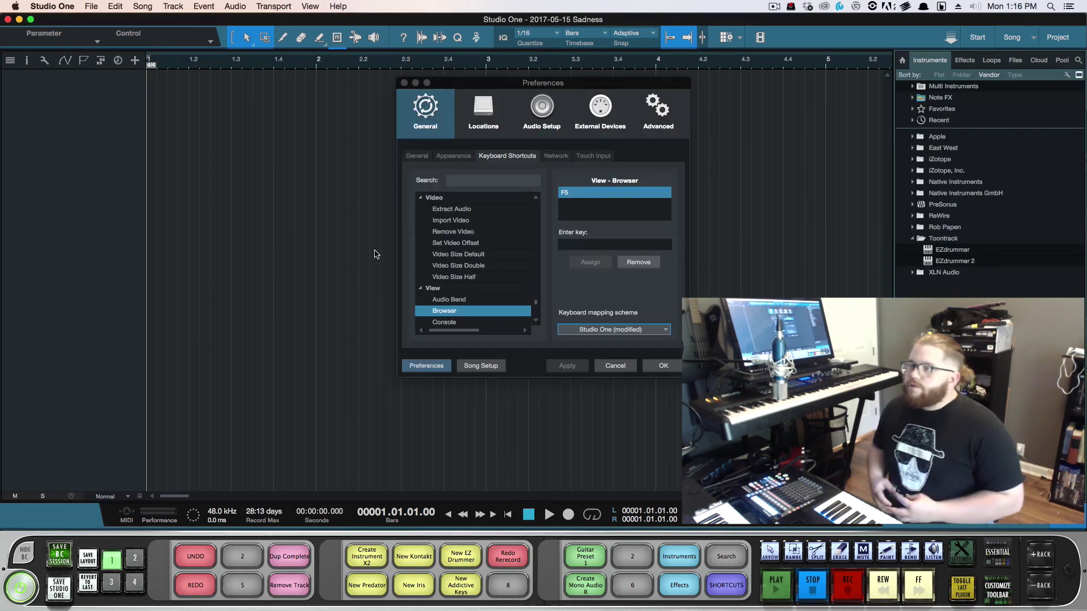
Step: Preview the Batch Commander session and custom keyscheme files on the Finder desktop
key(ctrl+Right)
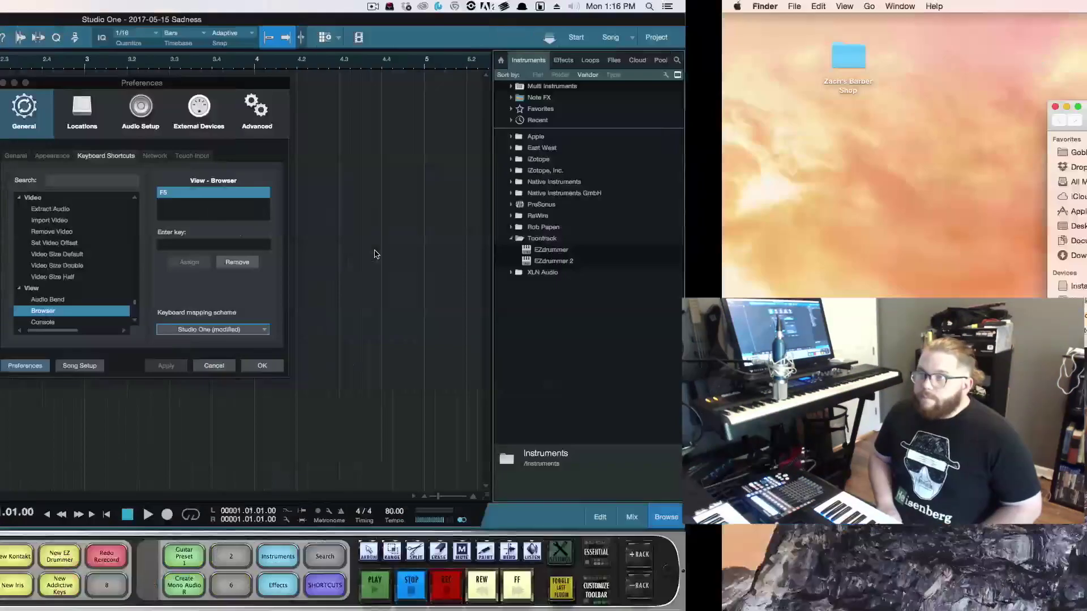
click(543, 151)
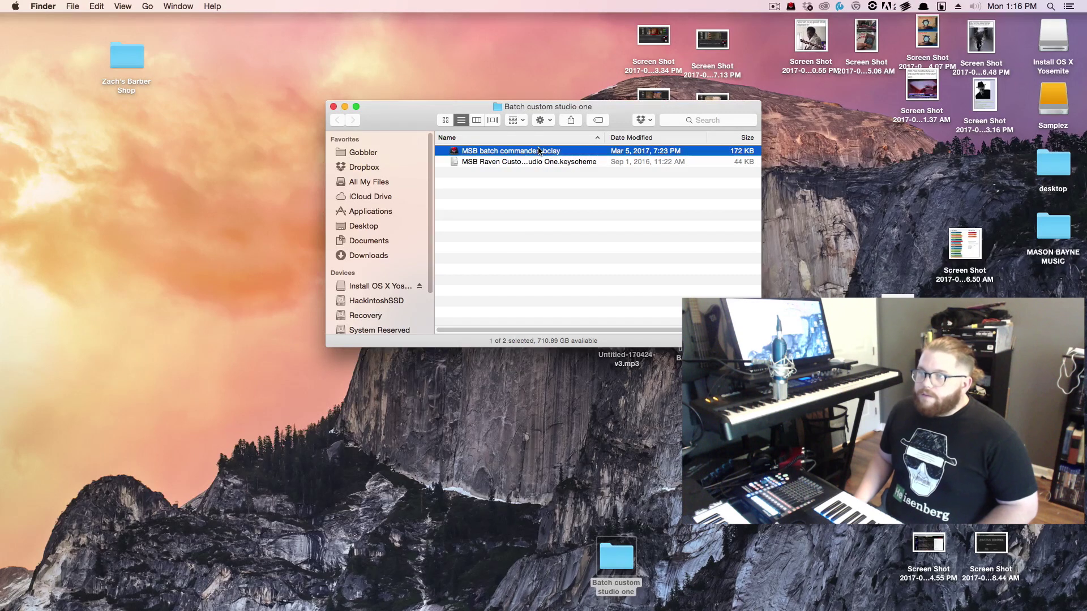
key(space)
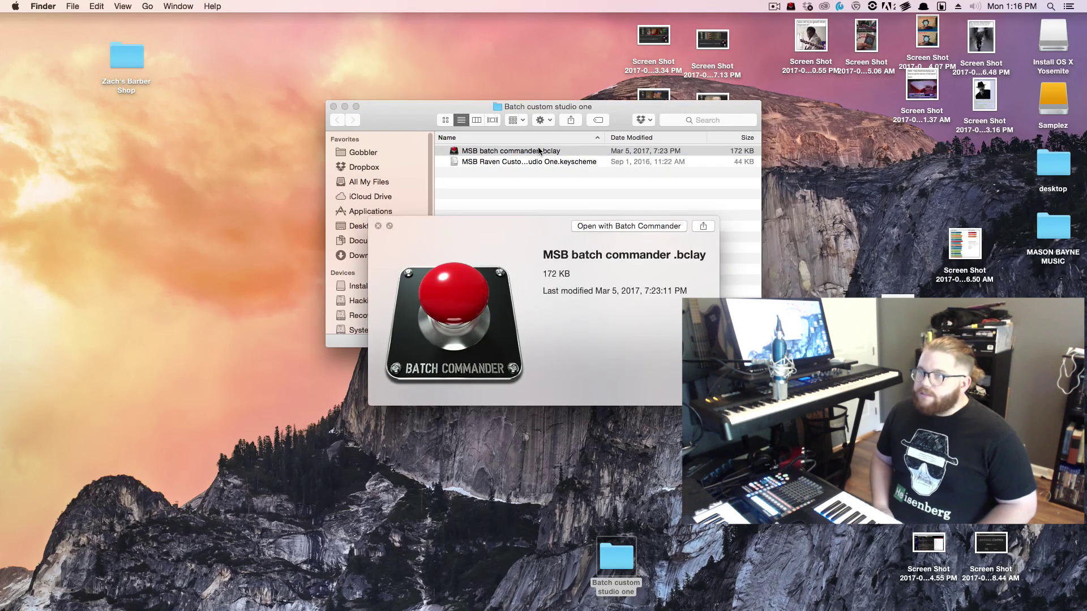
key(Down)
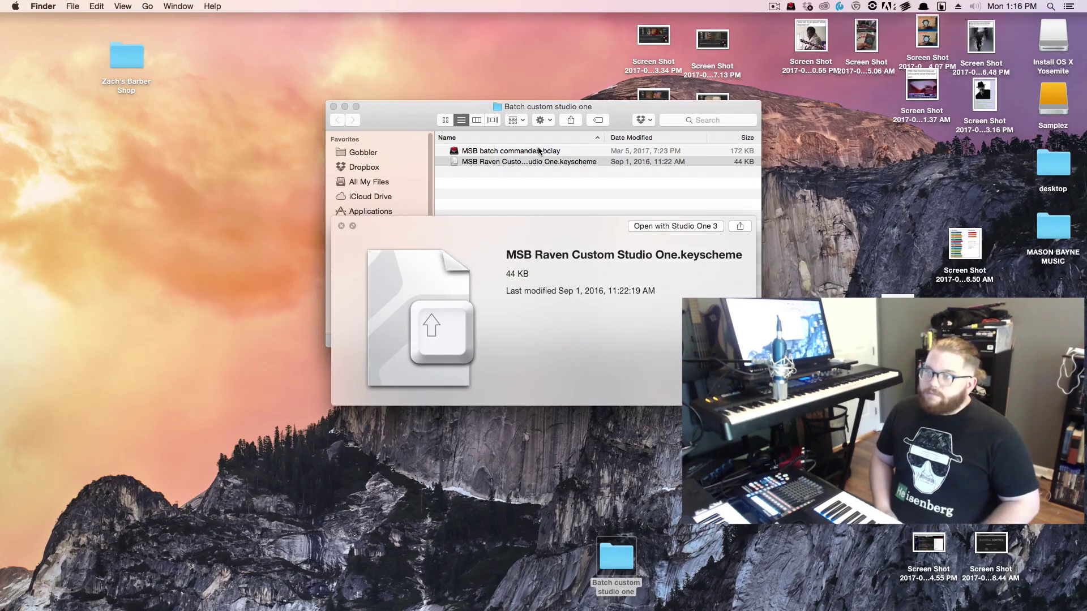
key(space)
key(ctrl+Left)
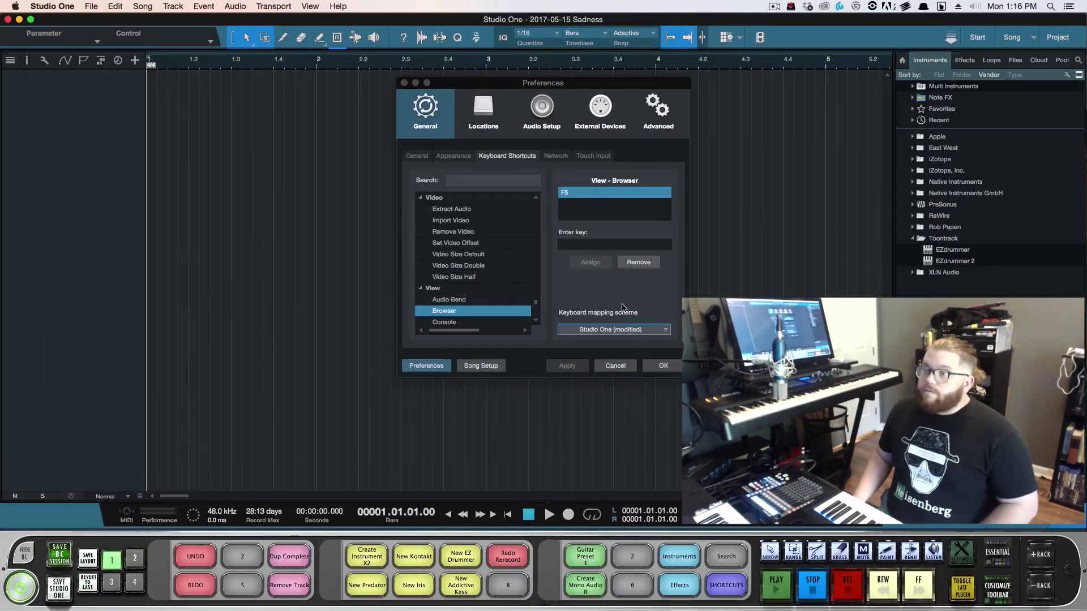
Step: Close Studio One's preferences and reopen them at Keyboard Shortcuts
click(482, 88)
click(404, 83)
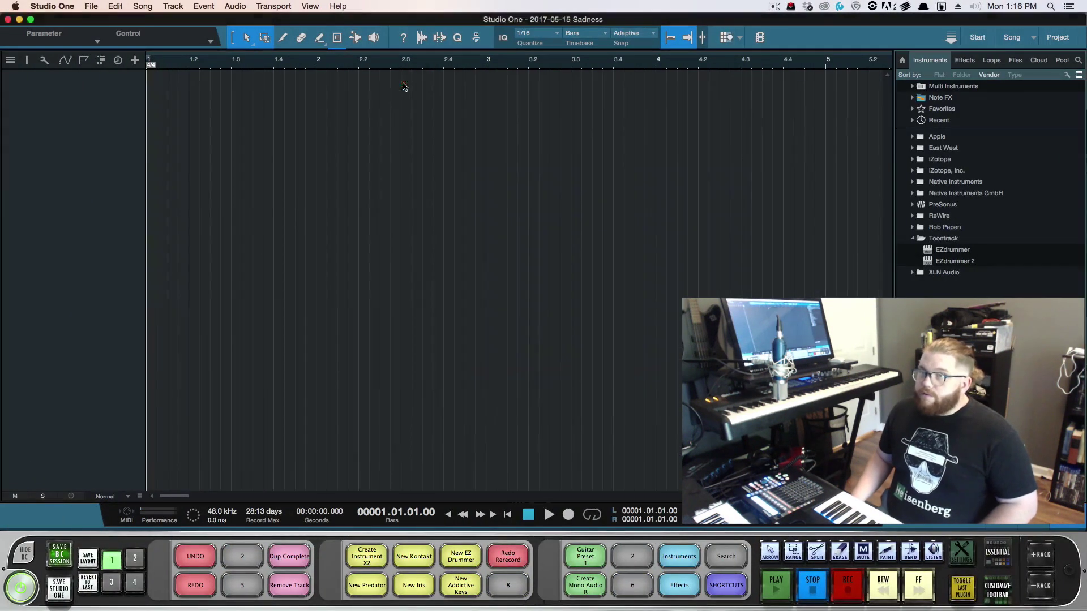
click(57, 6)
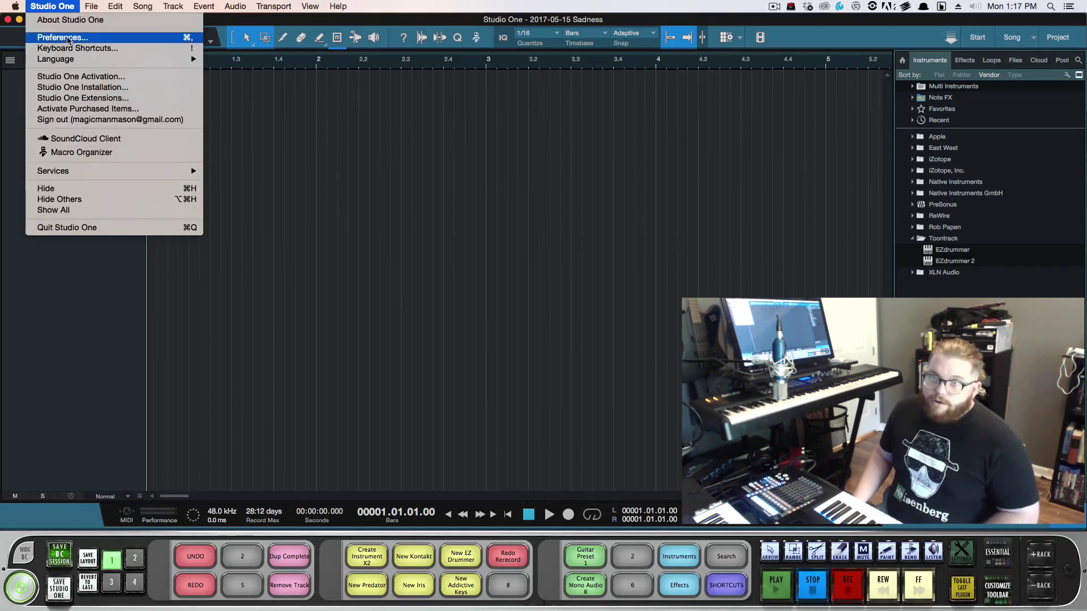
click(62, 37)
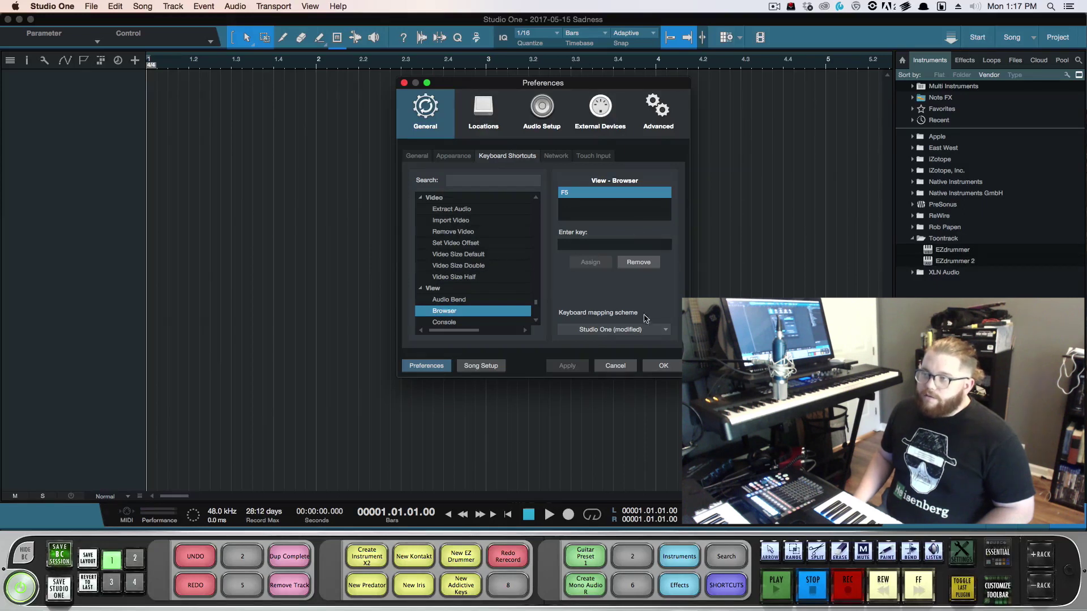
Step: Find the custom keyscheme in Desktop > Batch custom studio one for import, then dismiss the picker
click(654, 331)
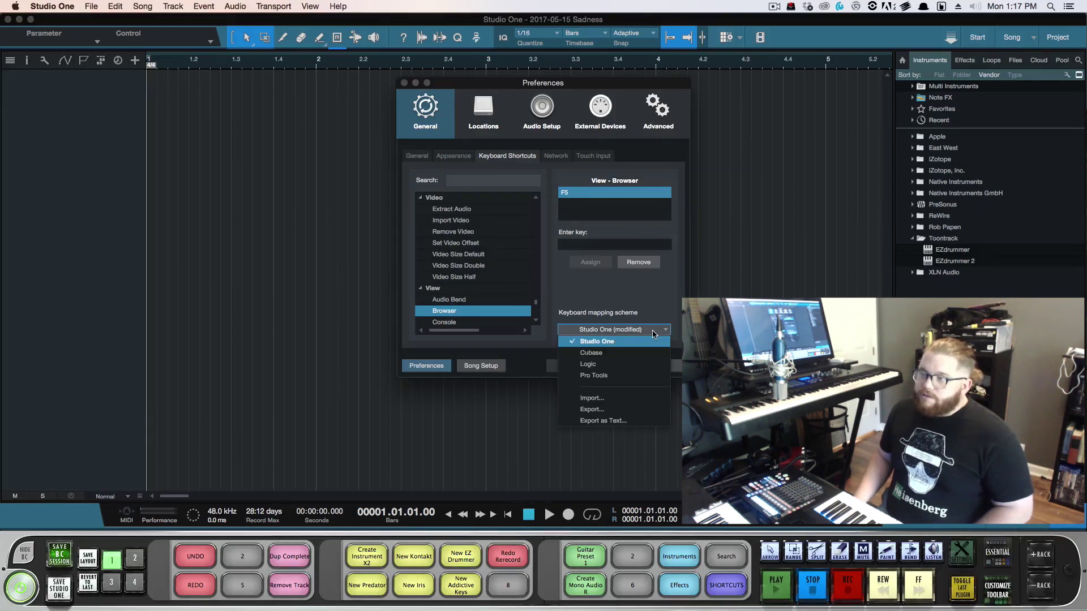
click(595, 398)
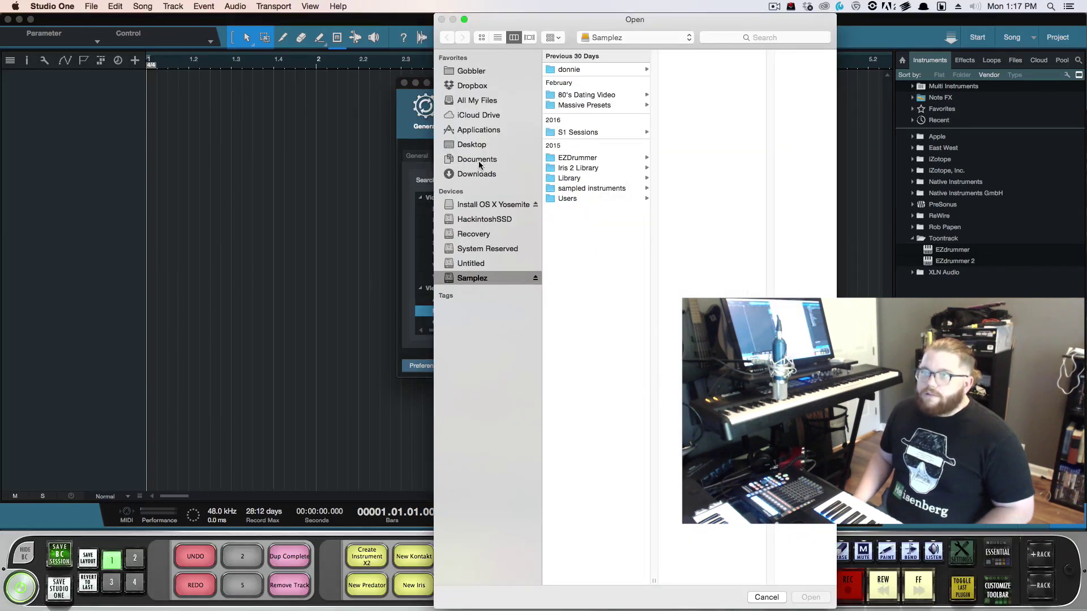
click(477, 160)
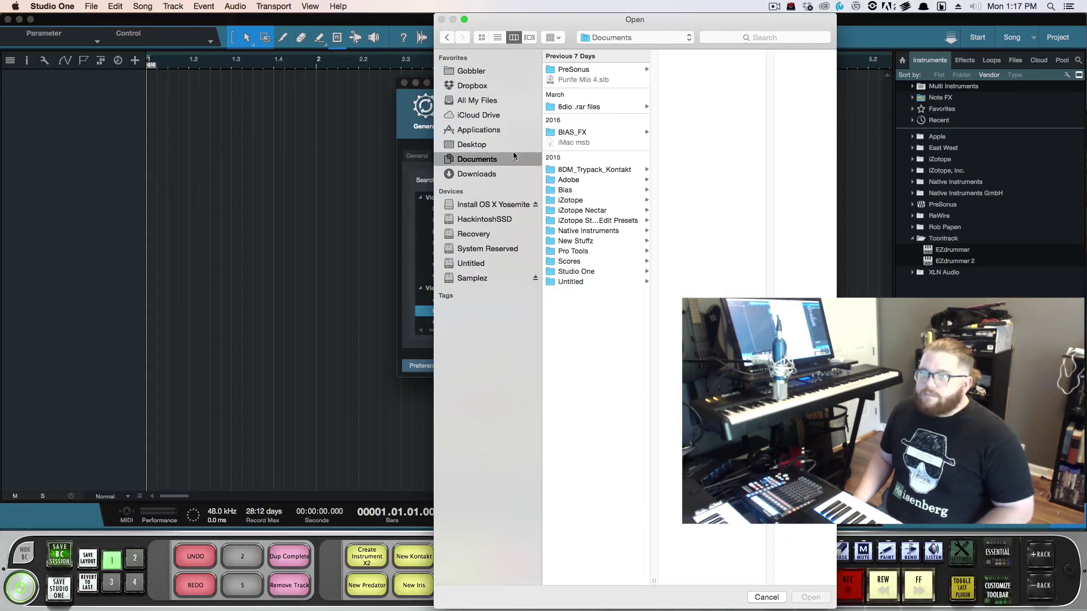
click(484, 146)
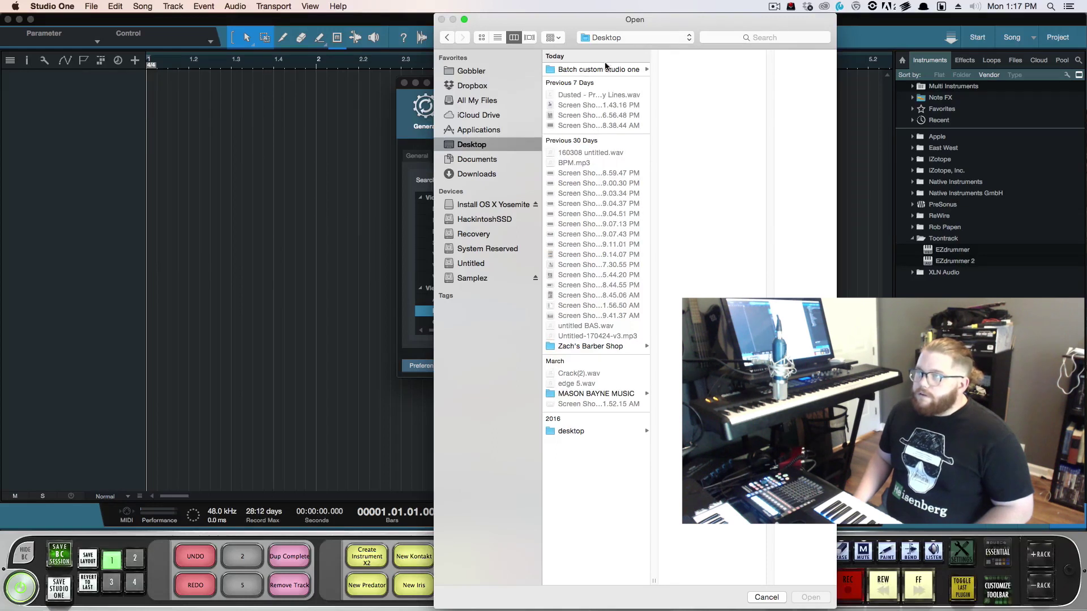
click(611, 70)
click(707, 80)
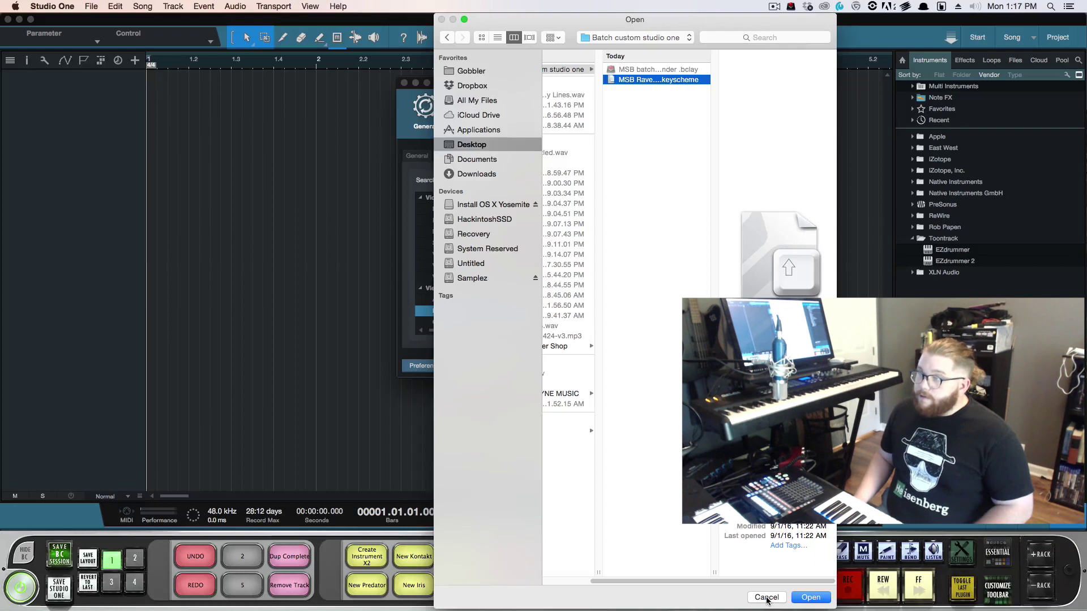
click(767, 598)
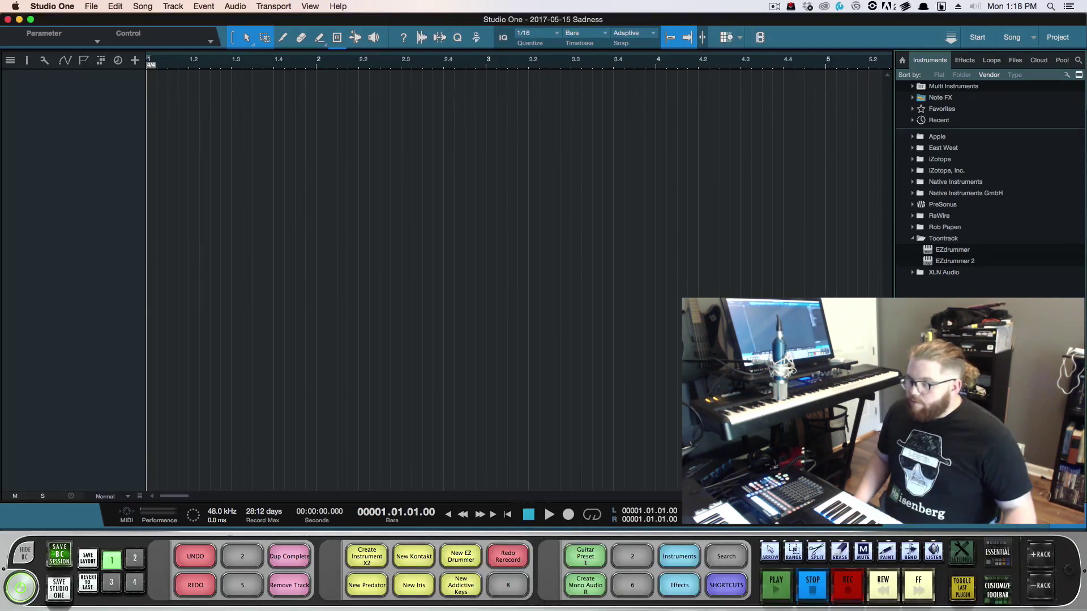
Step: Load the MSB batch commander .bclay file from Desktop > Batch custom studio one via Batch Commander settings
click(960, 560)
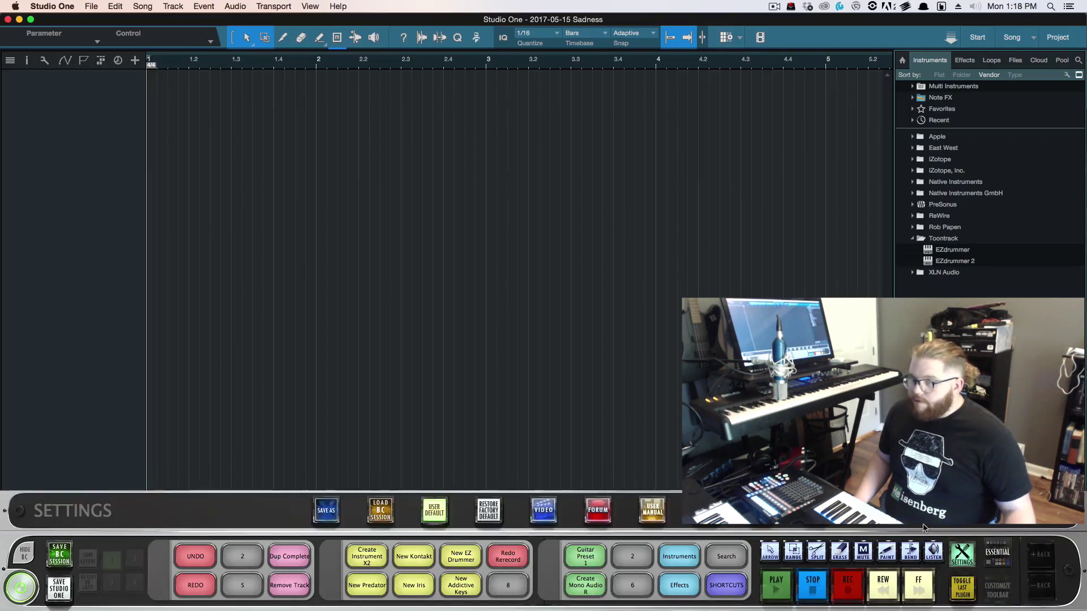
click(383, 515)
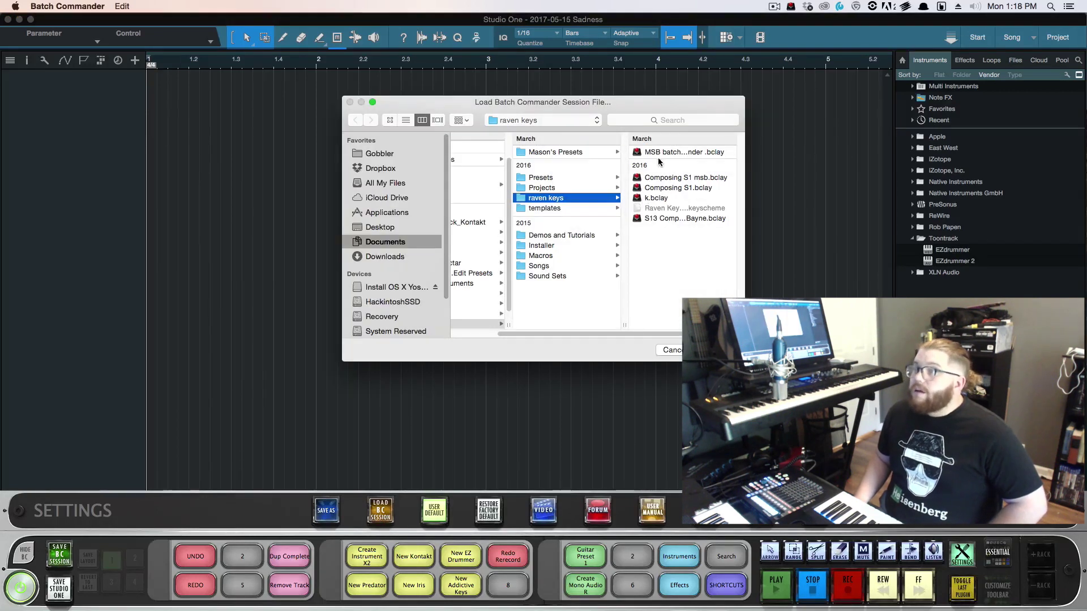
scroll(545, 259, left, 3)
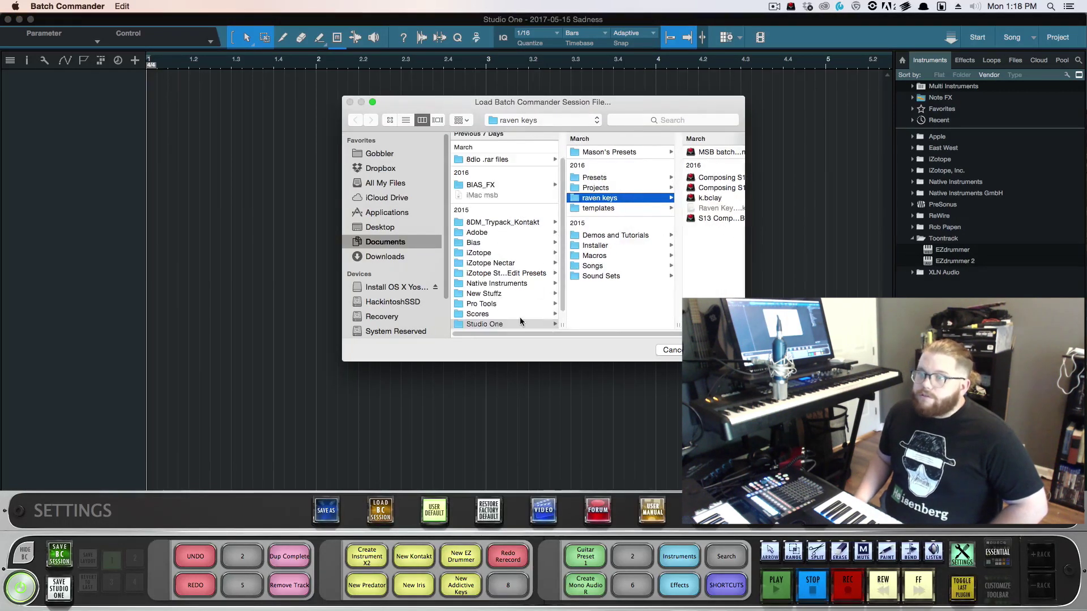
scroll(521, 321, down, 1)
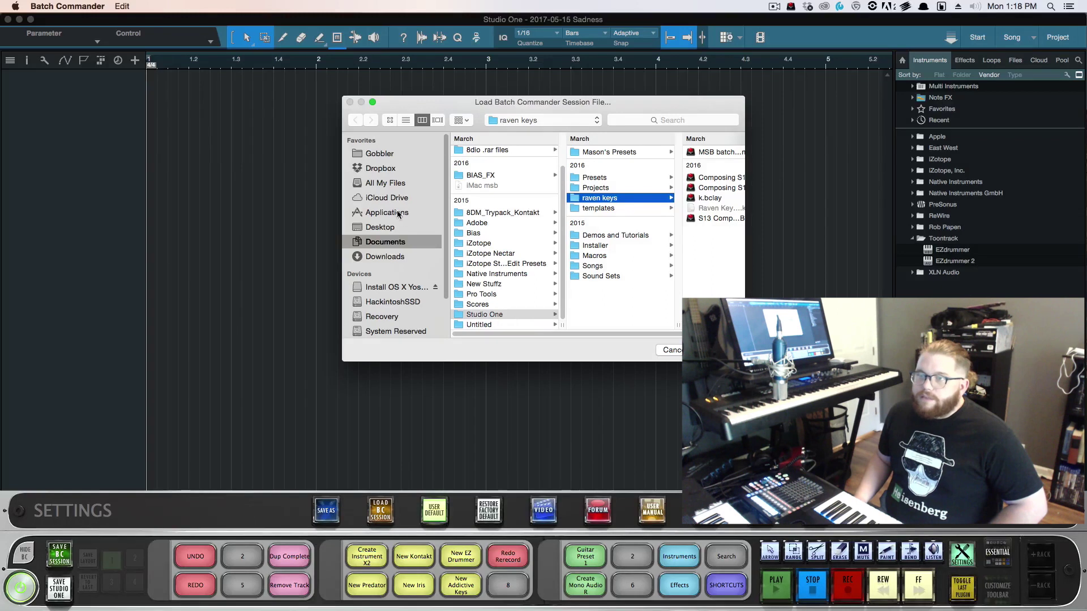
click(383, 227)
click(500, 151)
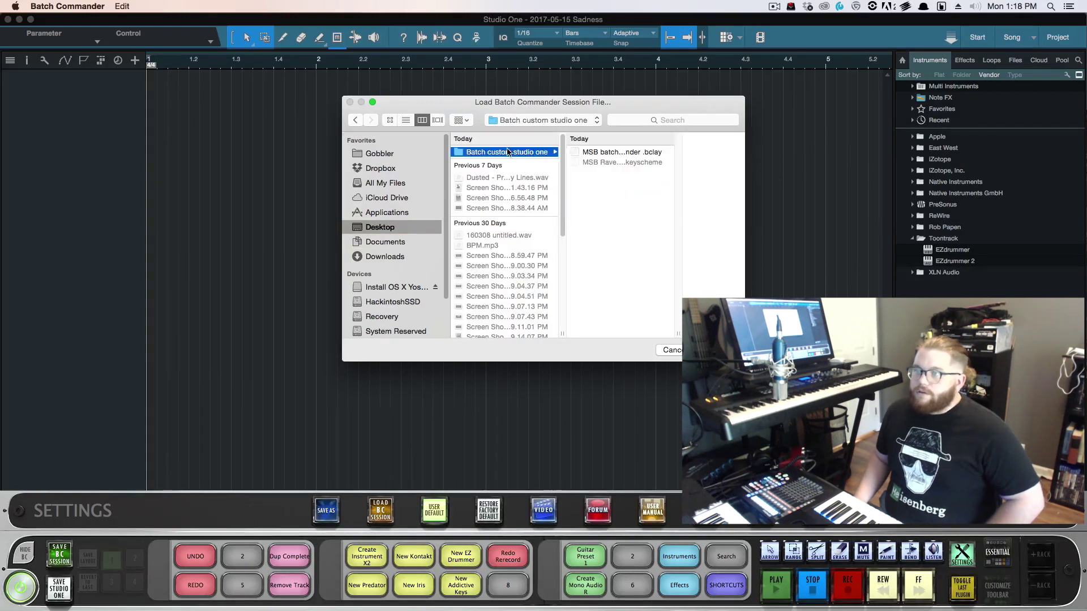
click(610, 154)
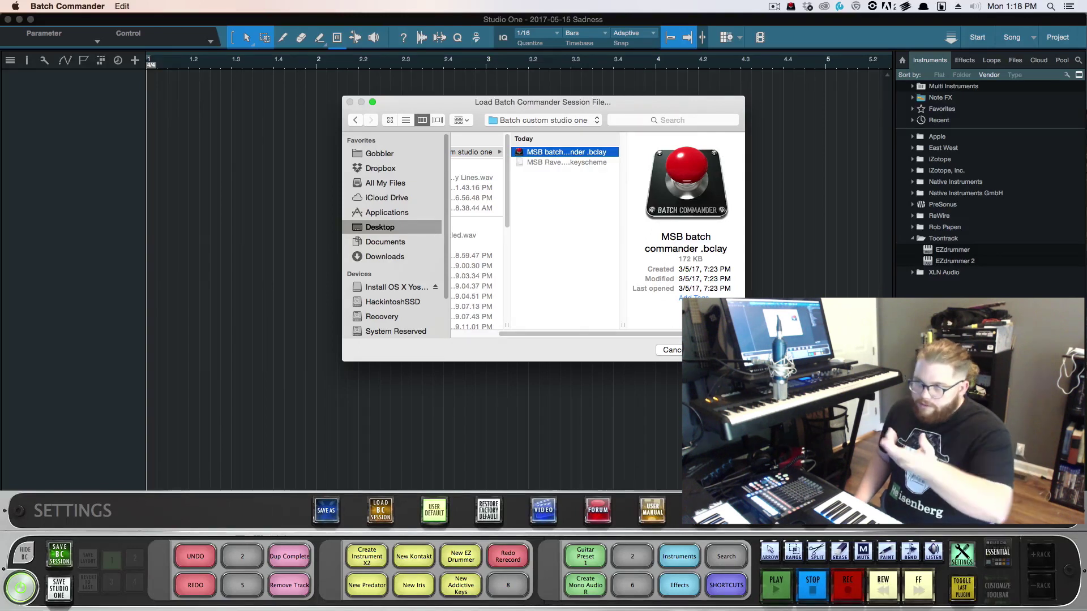
key(Return)
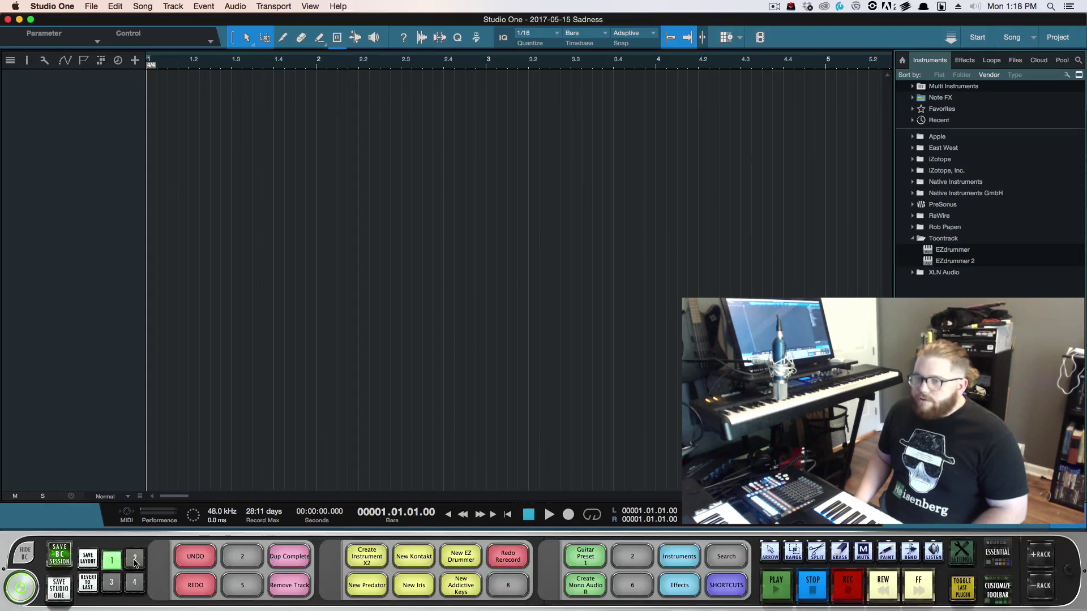
Step: Flip Batch Commander between macro pages 2, 1 and 2, then open the shortcut settings
click(134, 560)
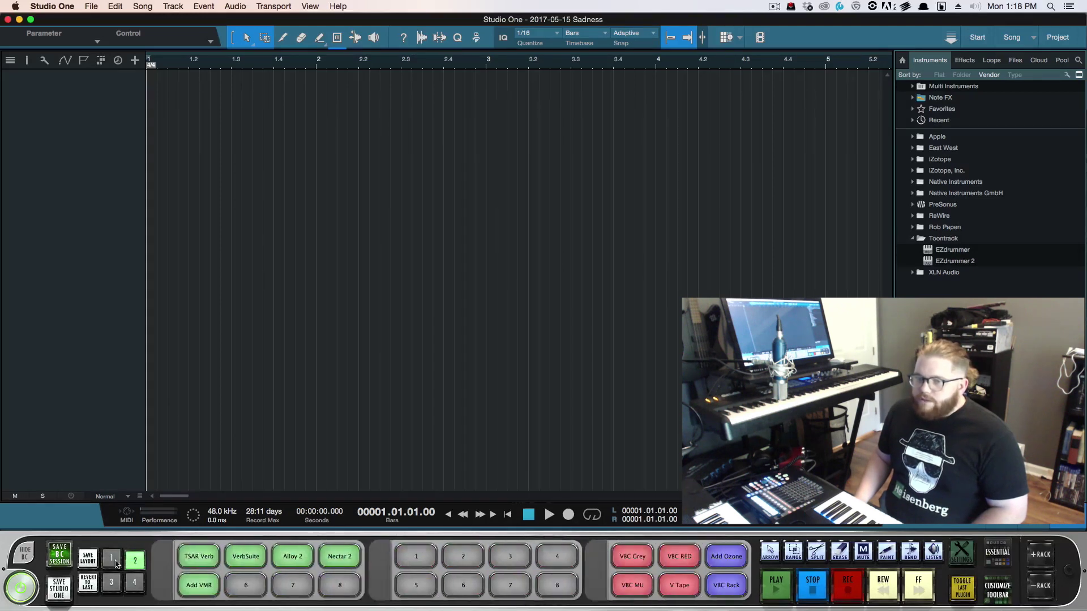
click(112, 560)
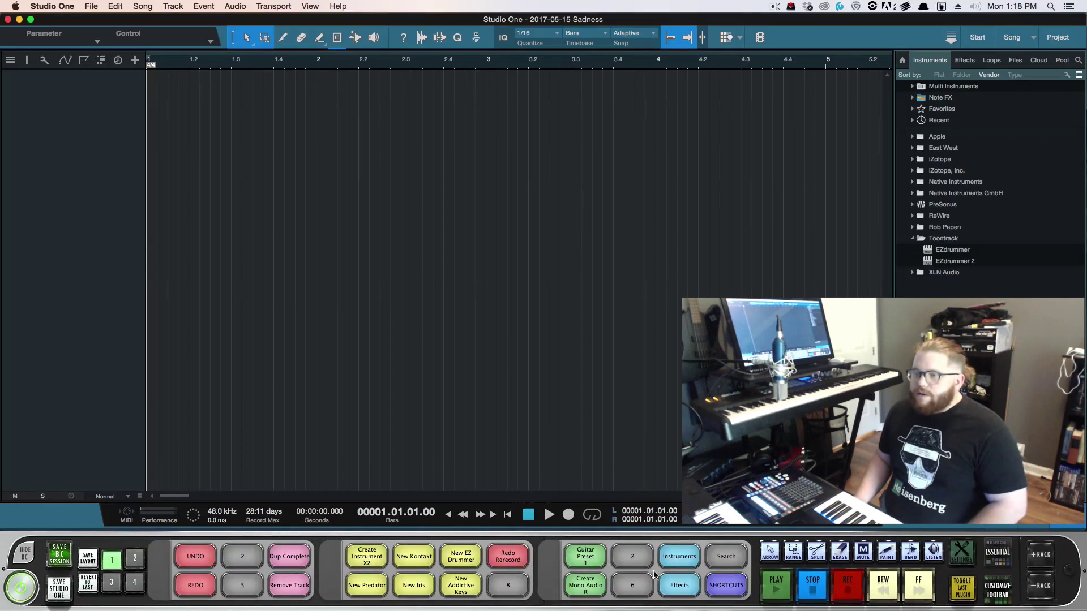
click(136, 560)
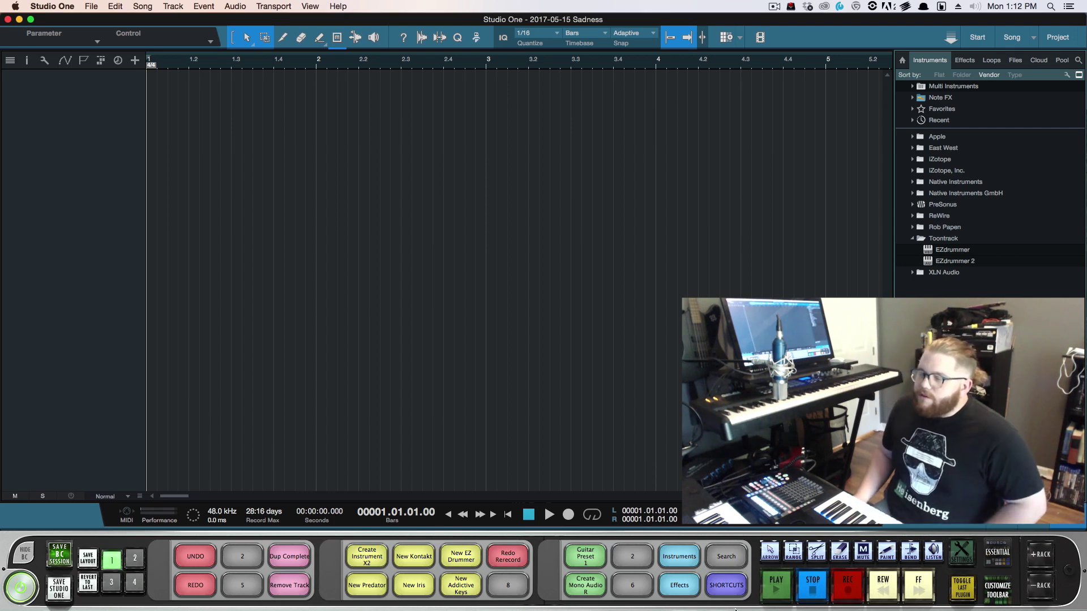
click(726, 588)
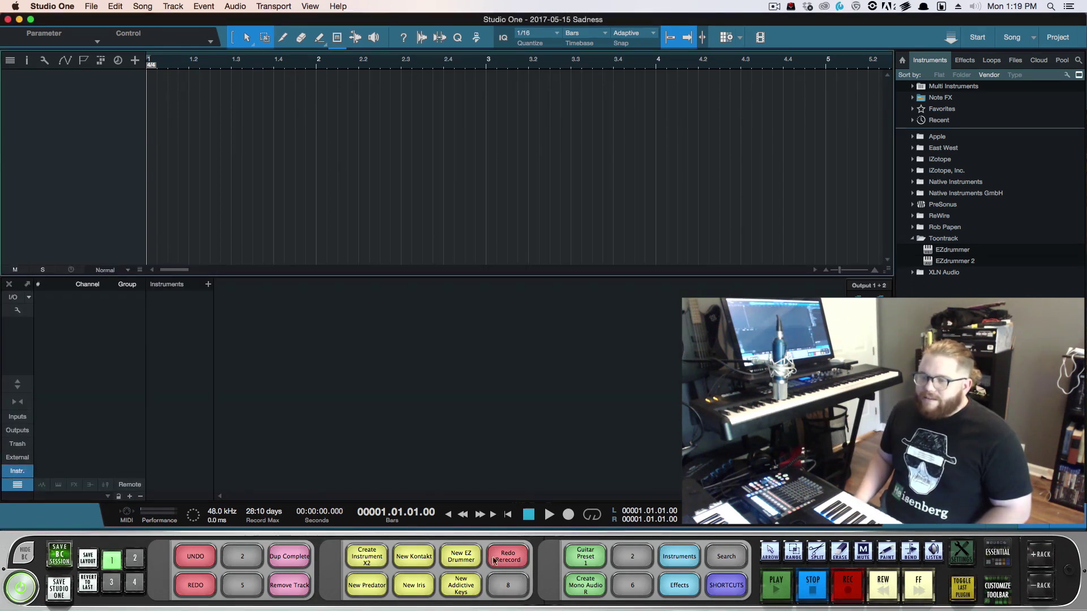
Step: Run the New Kontakt macro, cancel the Add Tracks setup, and expand the Kontakt 5 channel
click(412, 555)
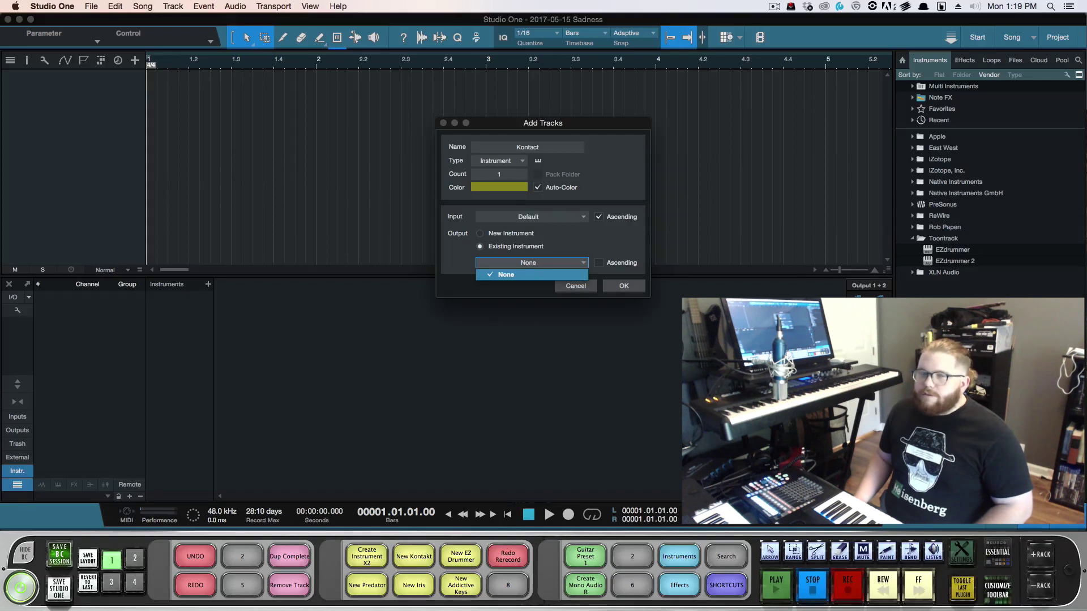
key(Escape)
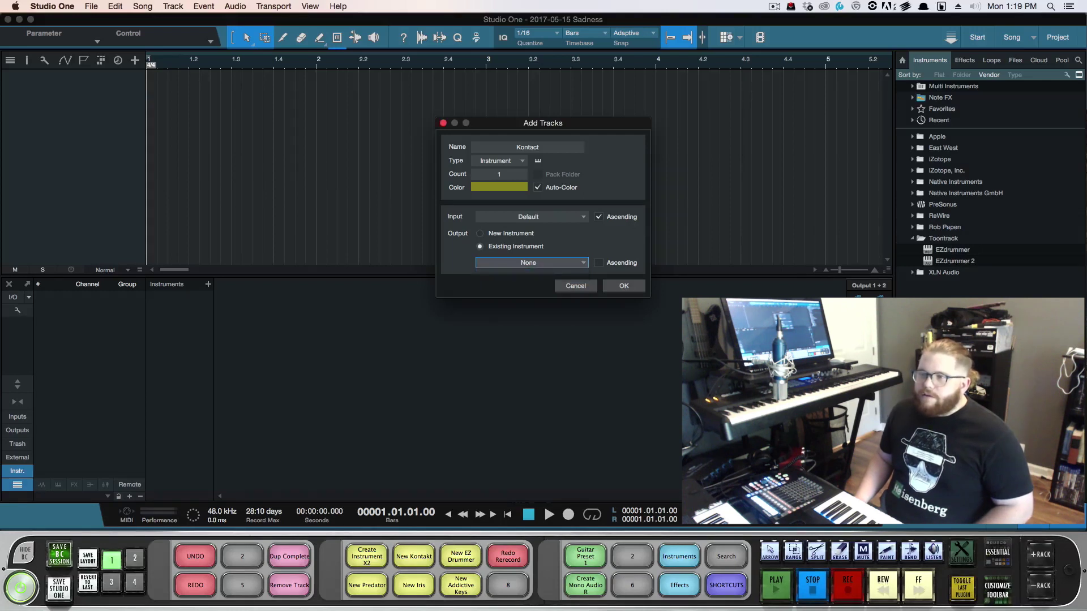
key(space)
key(Escape)
key(Escape)
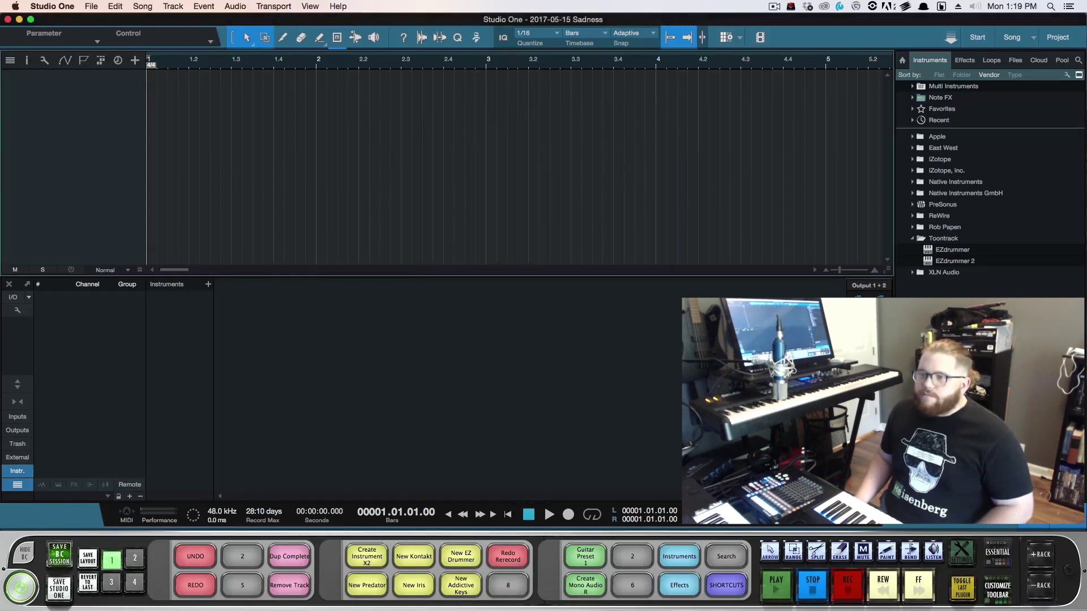
key(t)
key(Escape)
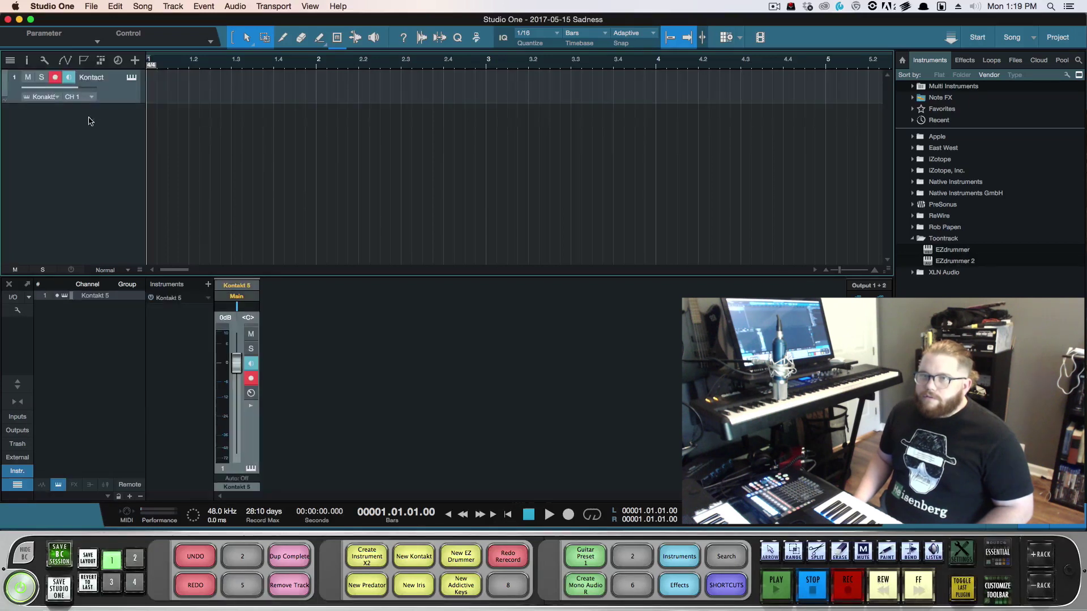
click(251, 405)
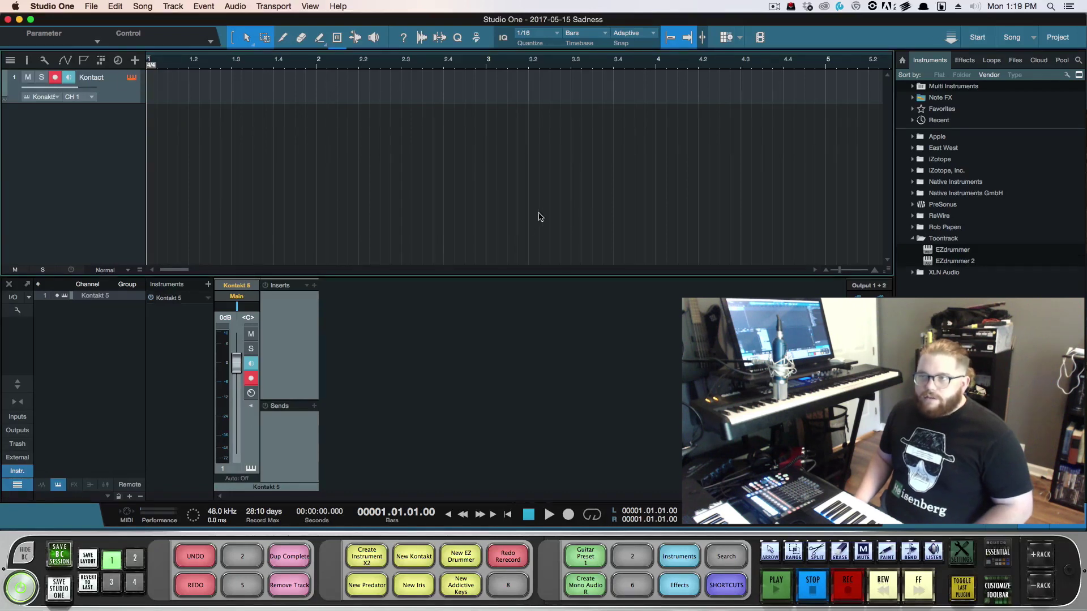
Step: Load Adagio_Violas_v1_Solo_Articulations.nki in Kontakt 5, then select step 12 of the EZ Drummer macro
key(F11)
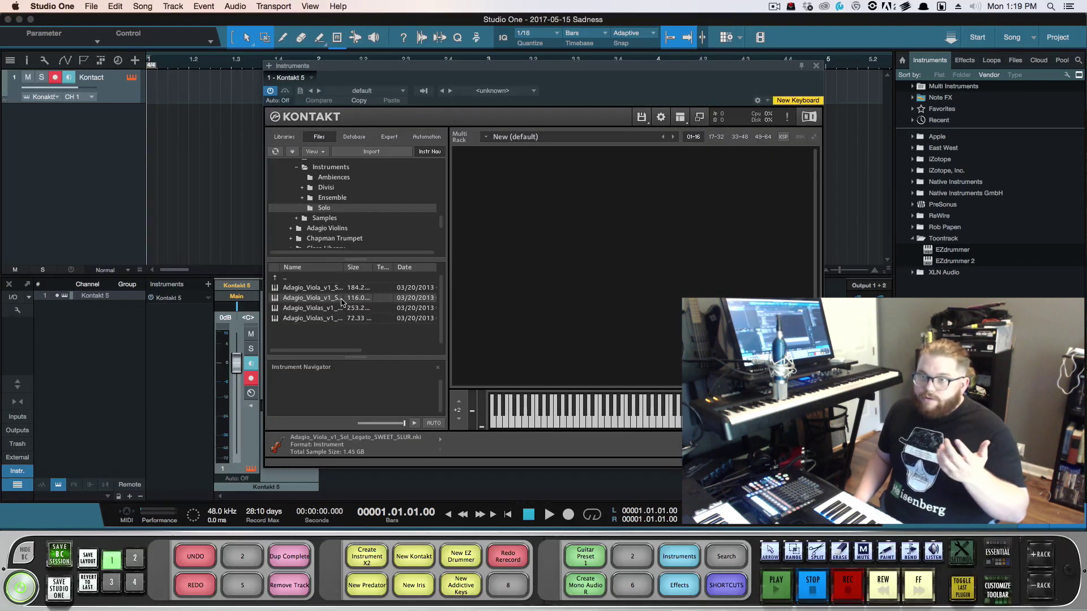
click(329, 308)
double_click(329, 309)
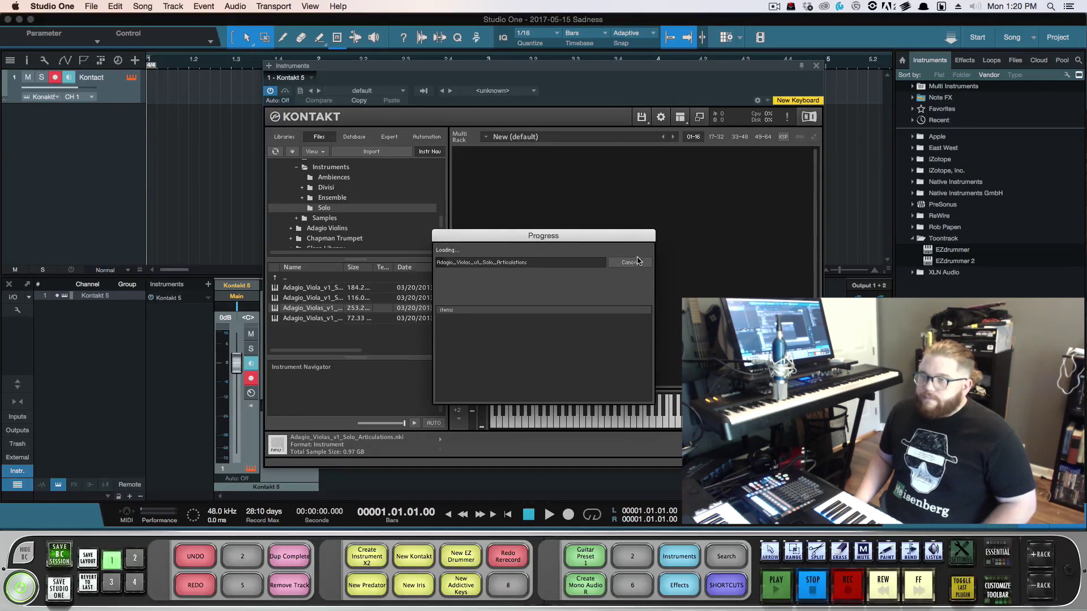
drag(626, 237, 664, 203)
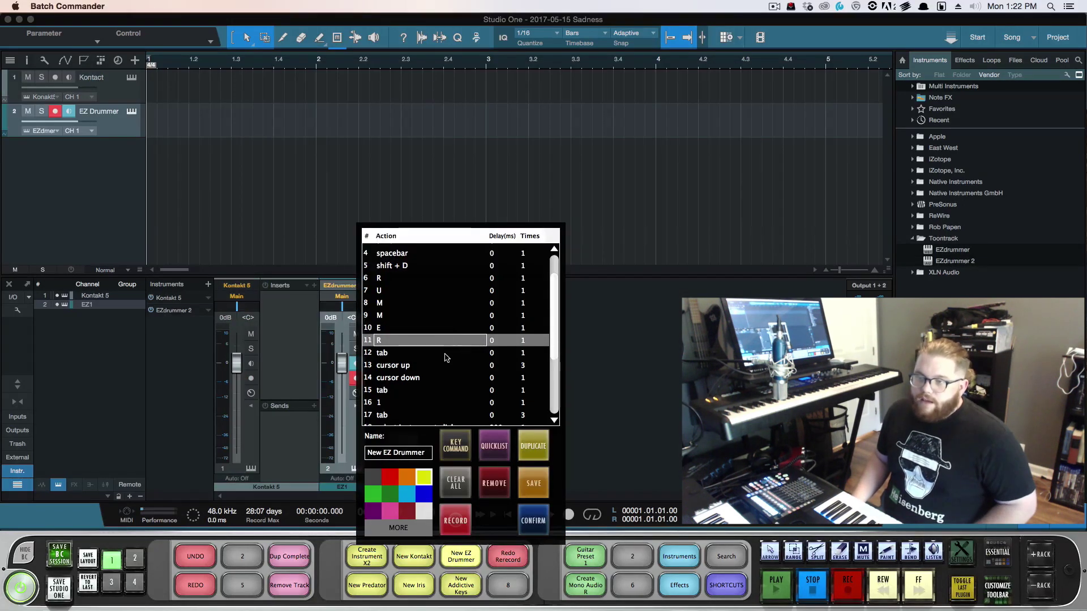
click(446, 355)
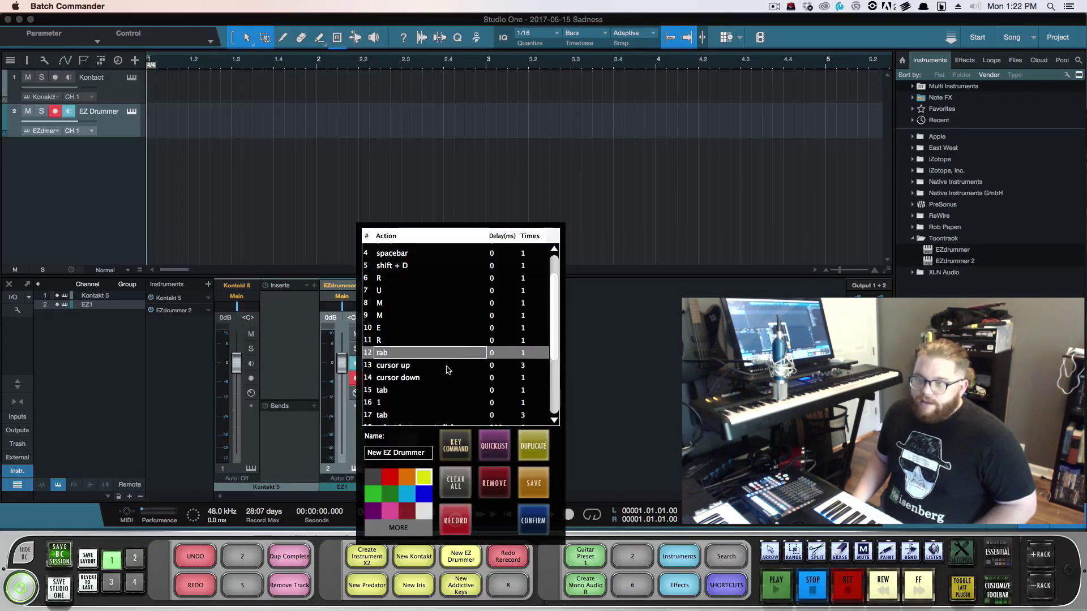
scroll(445, 362, down, 5)
scroll(445, 367, down, 1)
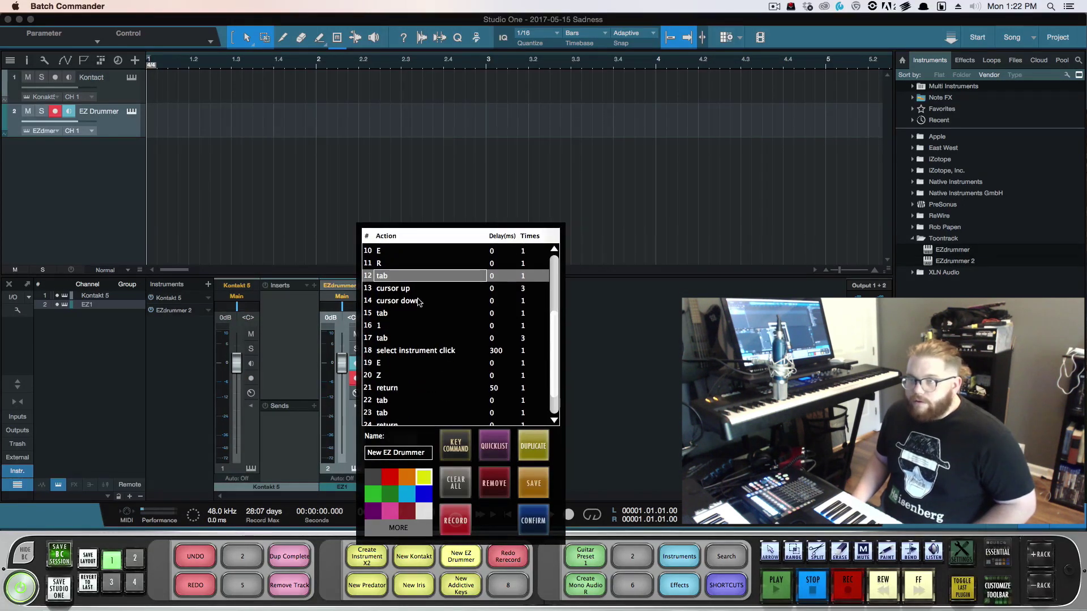
scroll(424, 338, down, 1)
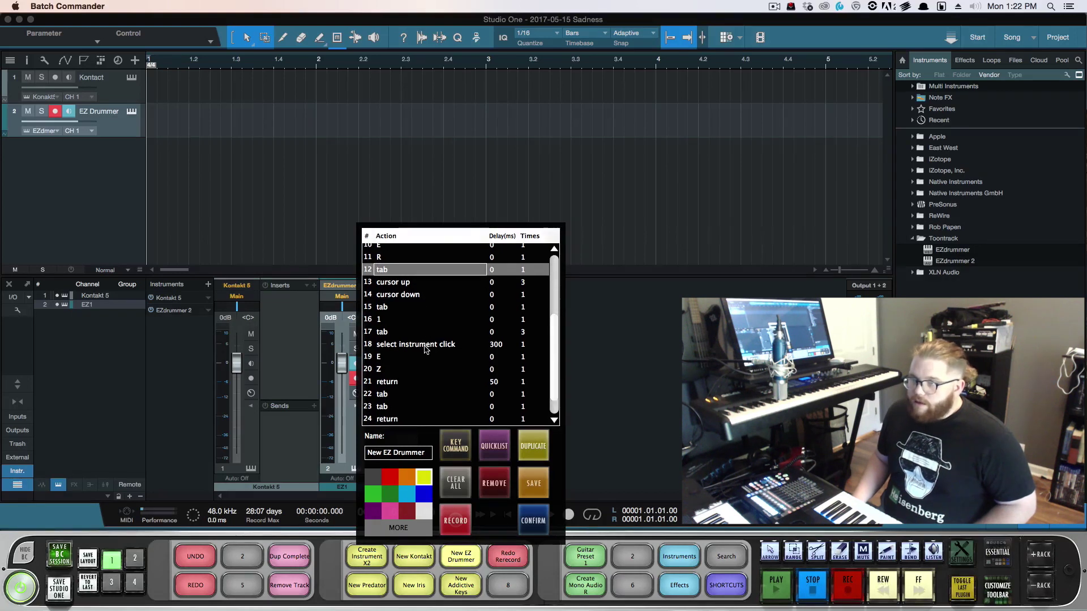
click(426, 348)
scroll(425, 345, down, 2)
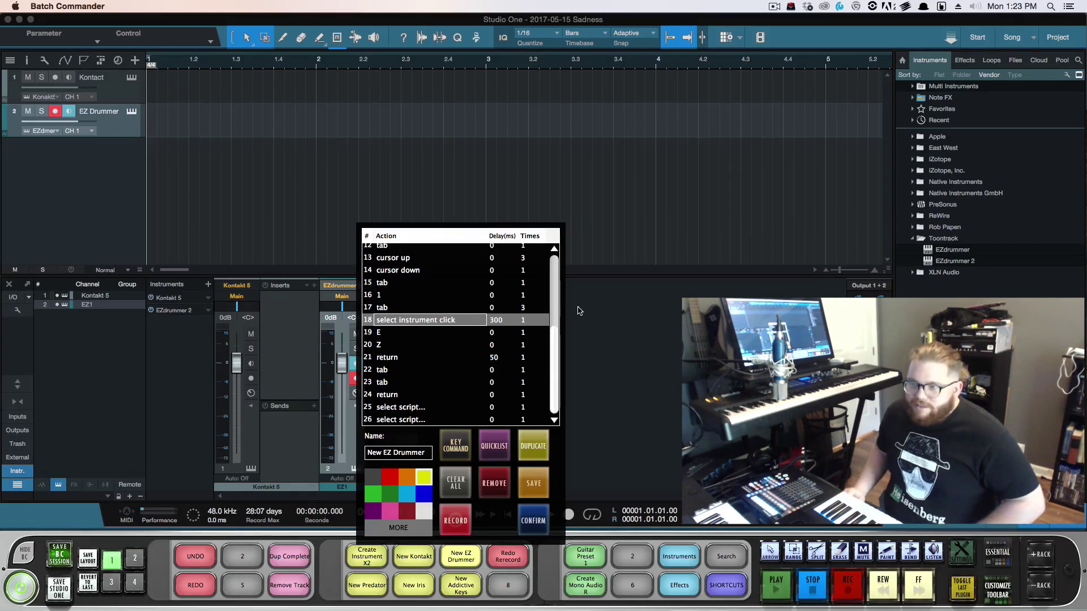
Step: Open the New Iris macro in Batch Commander and scroll through its action list
right_click(406, 586)
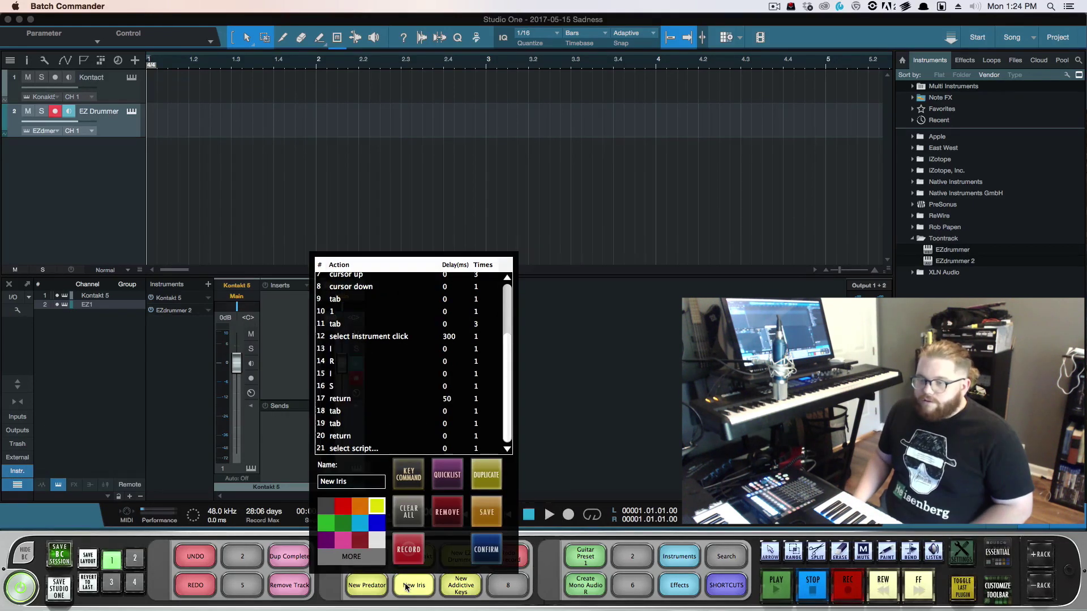
scroll(402, 352, up, 3)
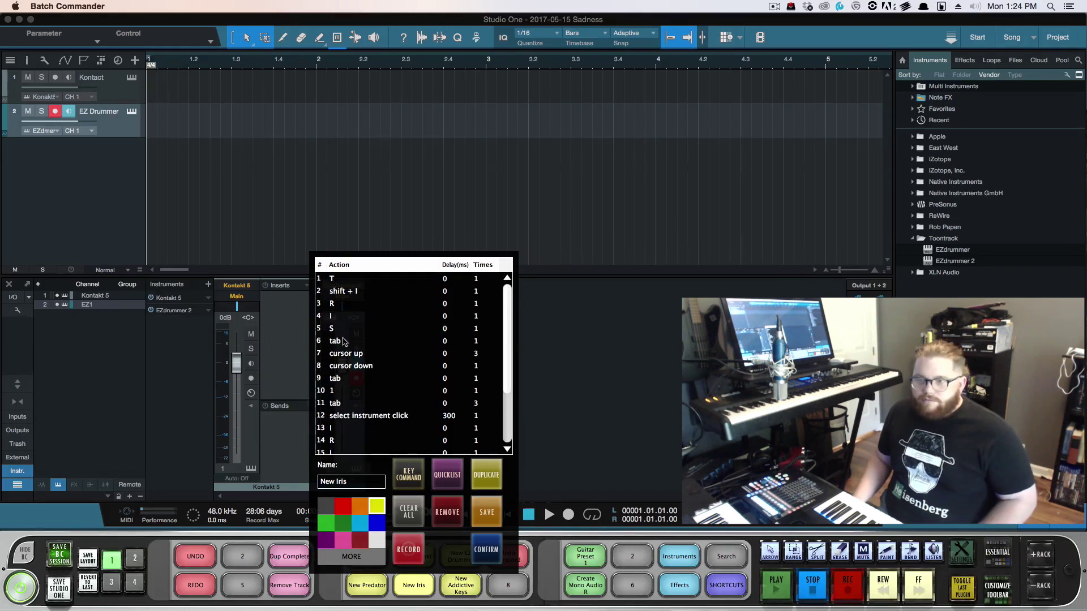
scroll(349, 383, down, 1)
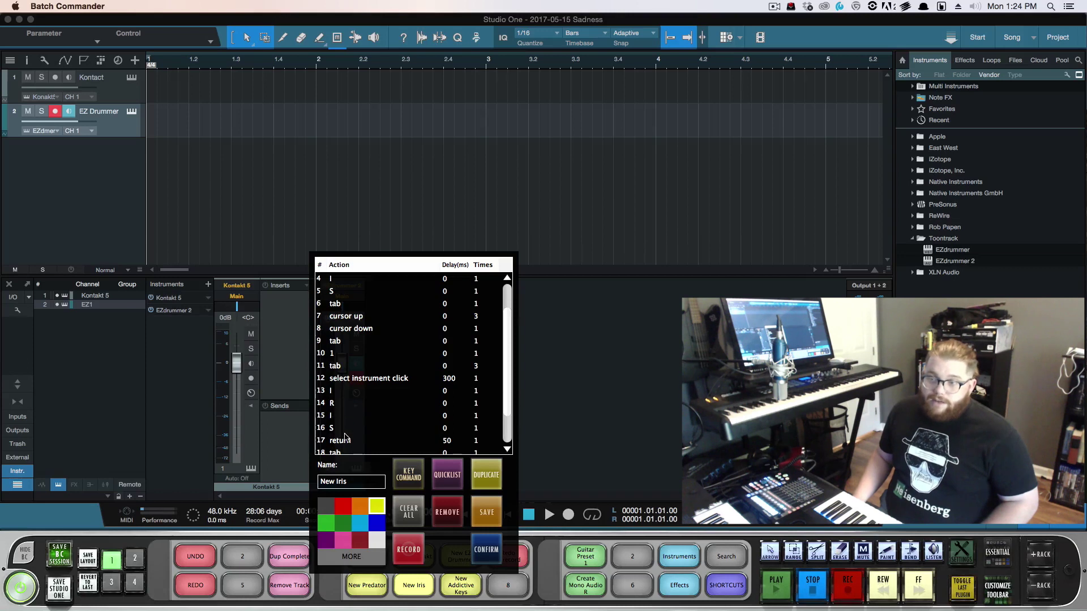
scroll(345, 435, down, 1)
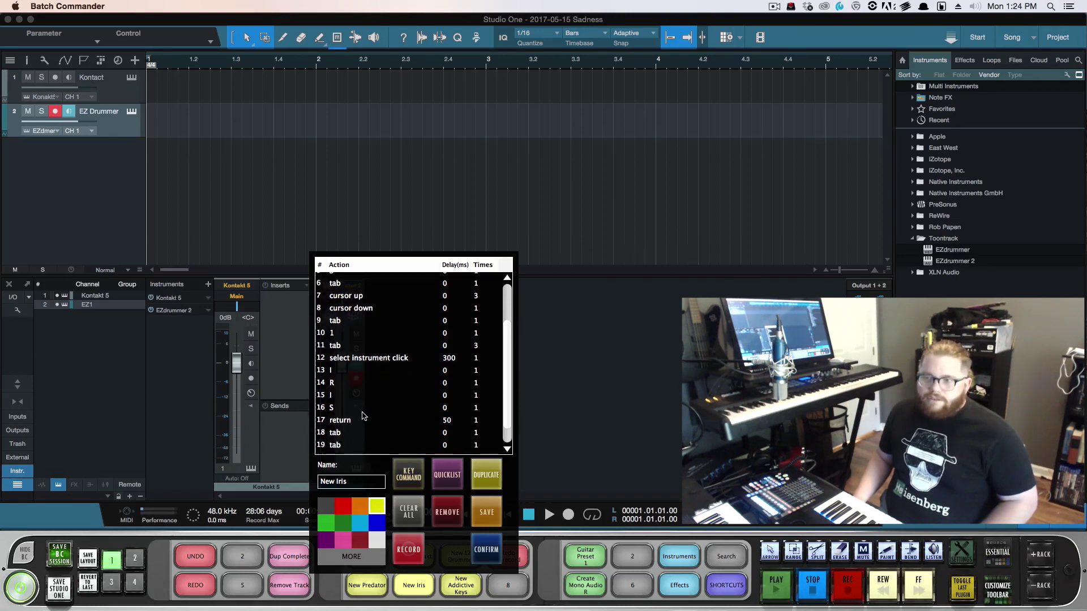
scroll(364, 417, down, 2)
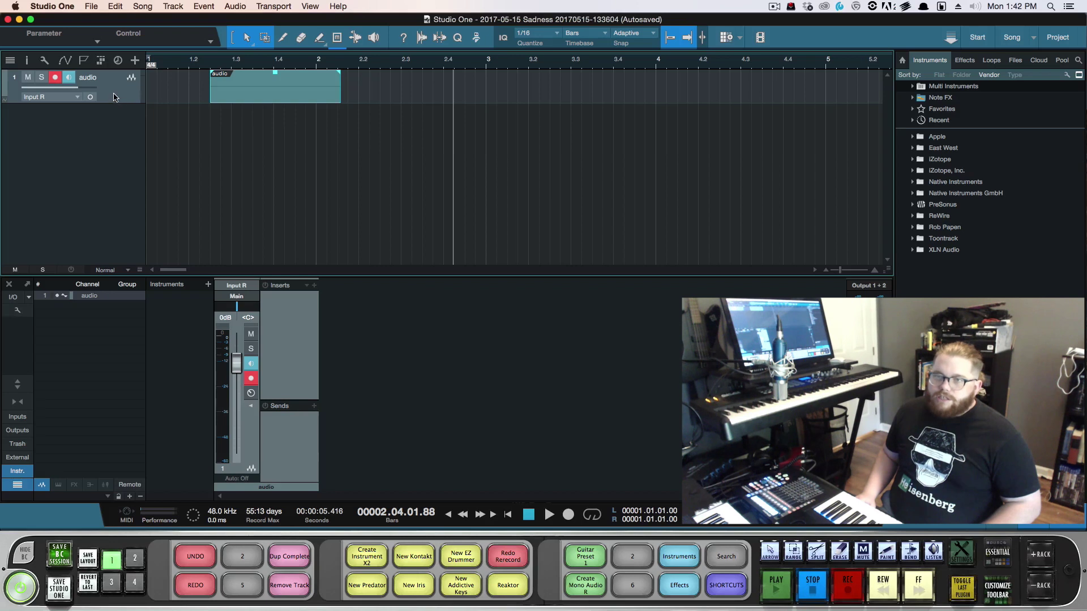
Step: Duplicate the audio track with Dup Complete, delete the copied clip, and return the playhead to bar 1.2
click(394, 473)
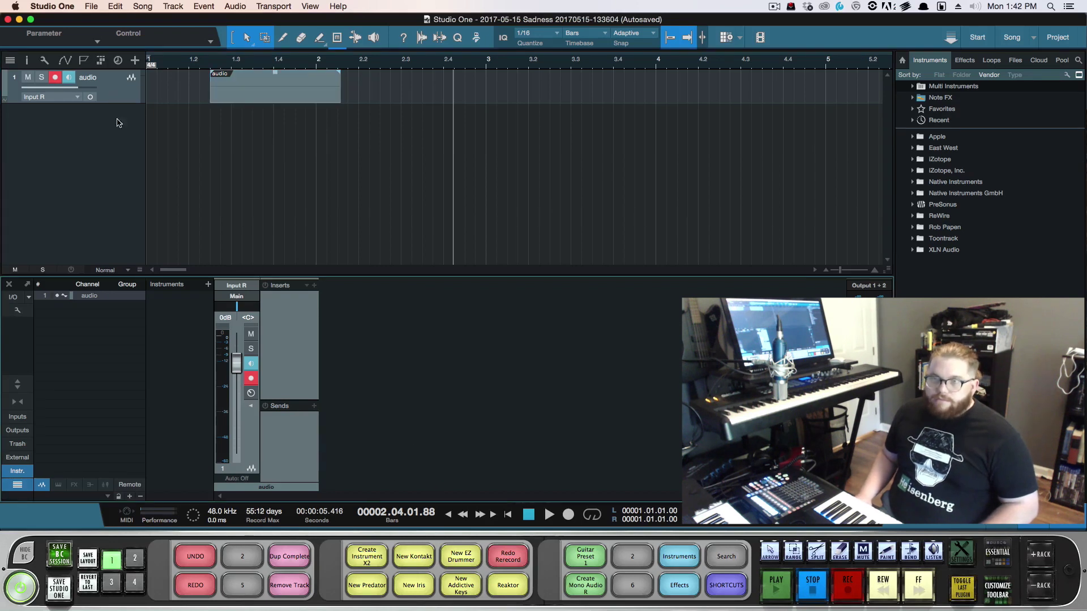
click(109, 99)
click(289, 558)
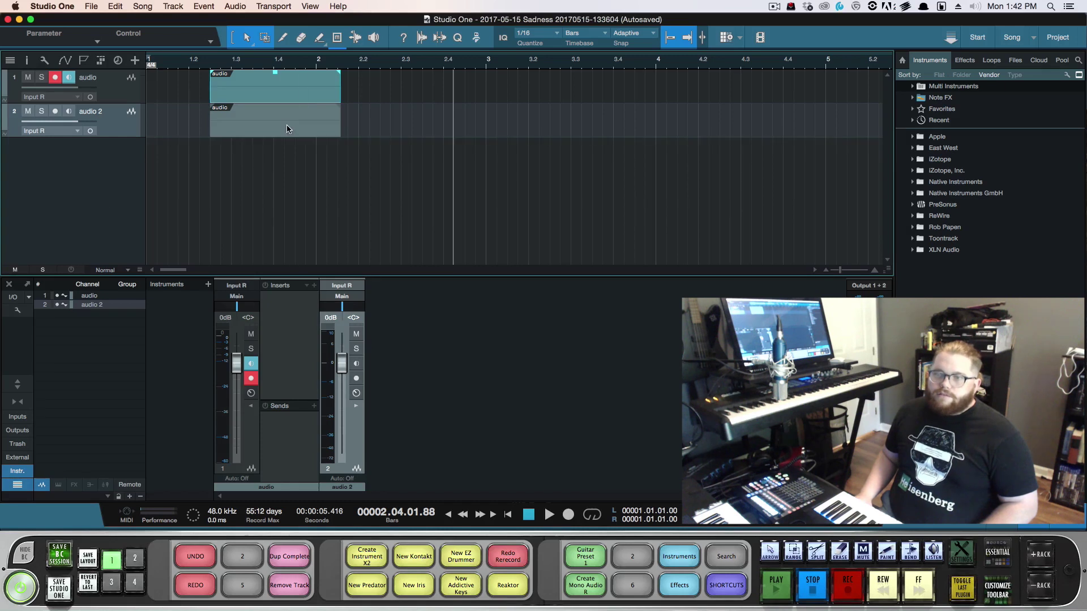
click(286, 126)
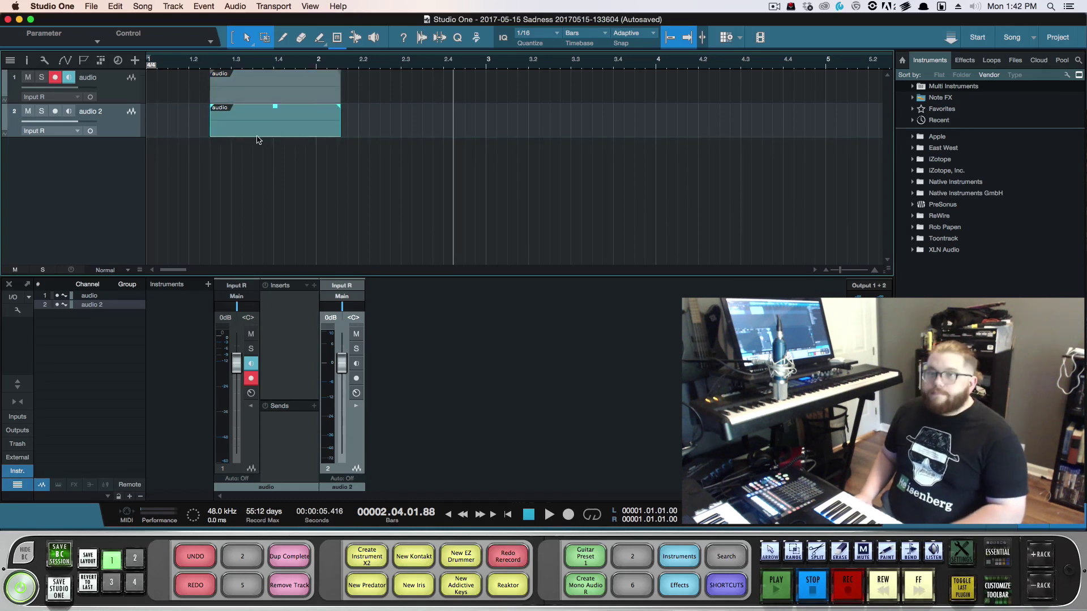
key(Delete)
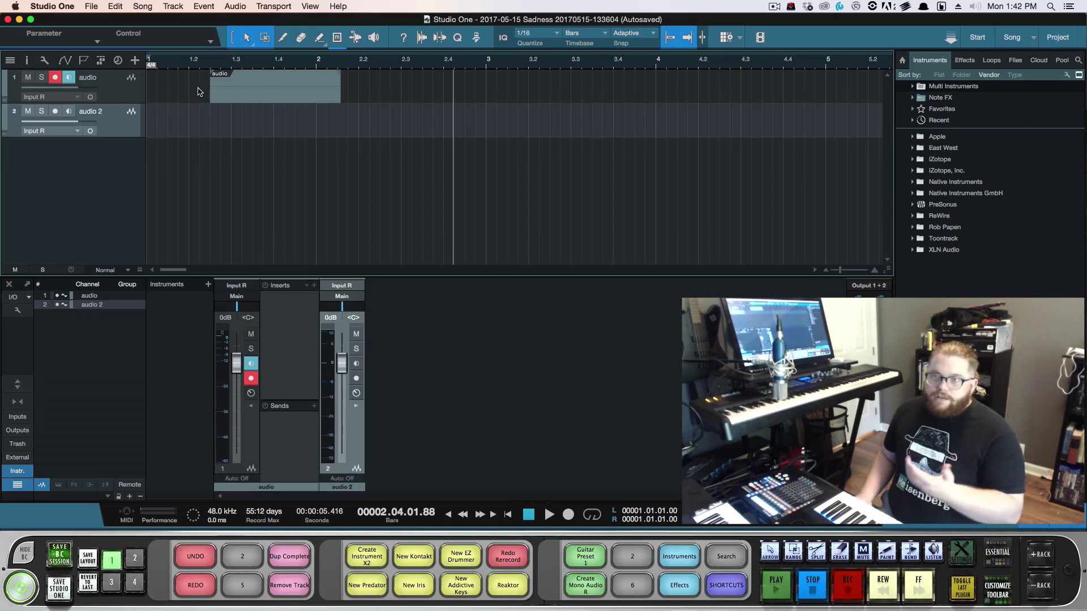
click(185, 69)
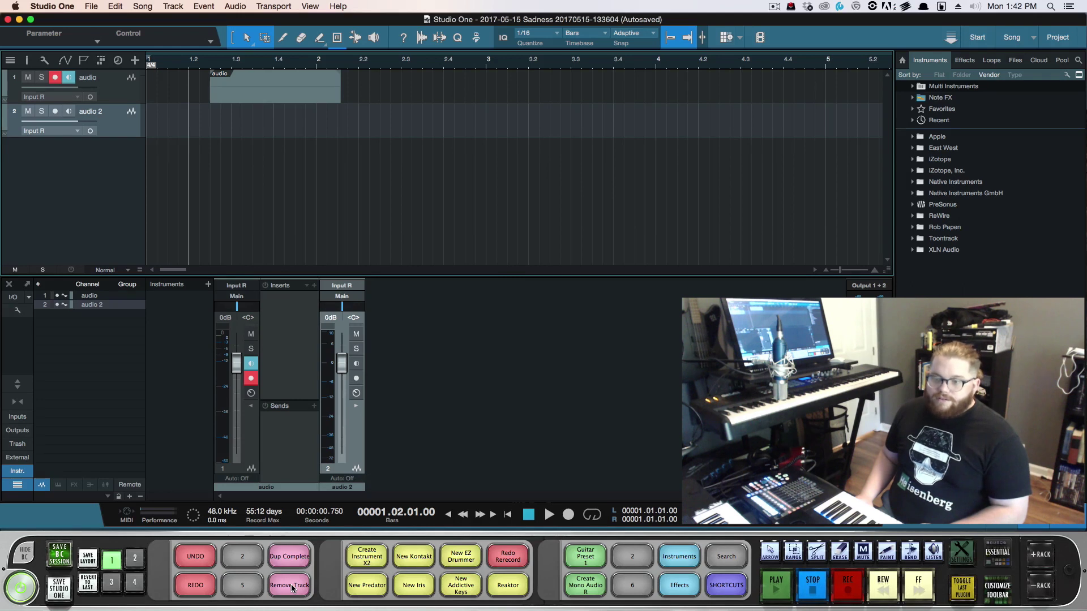
Step: Remove both audio tracks with the Remove Track macro, test UNDO, then remove the restored track
click(292, 588)
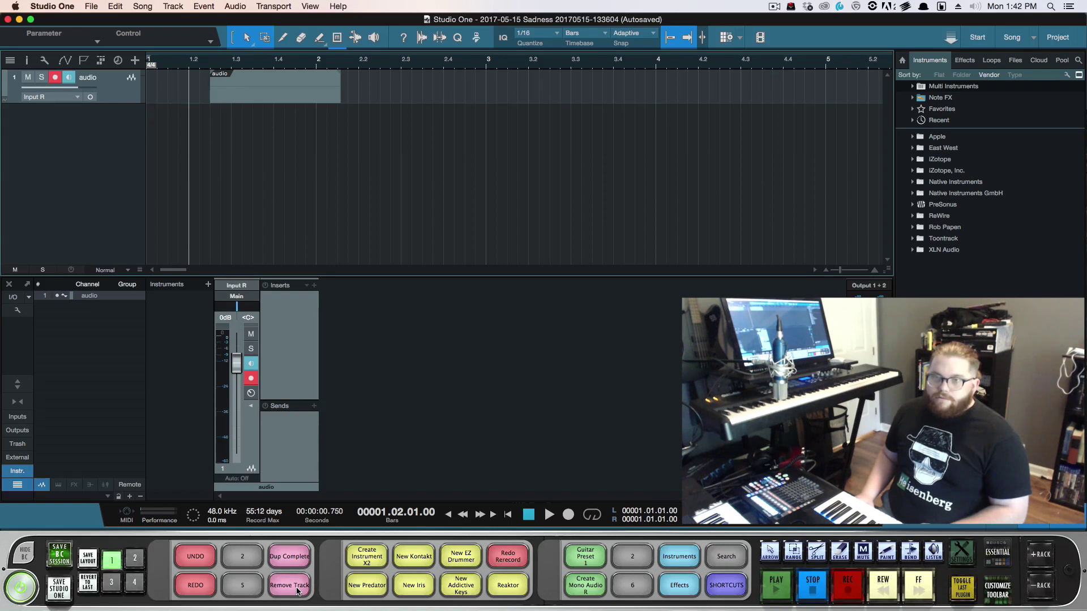
click(298, 590)
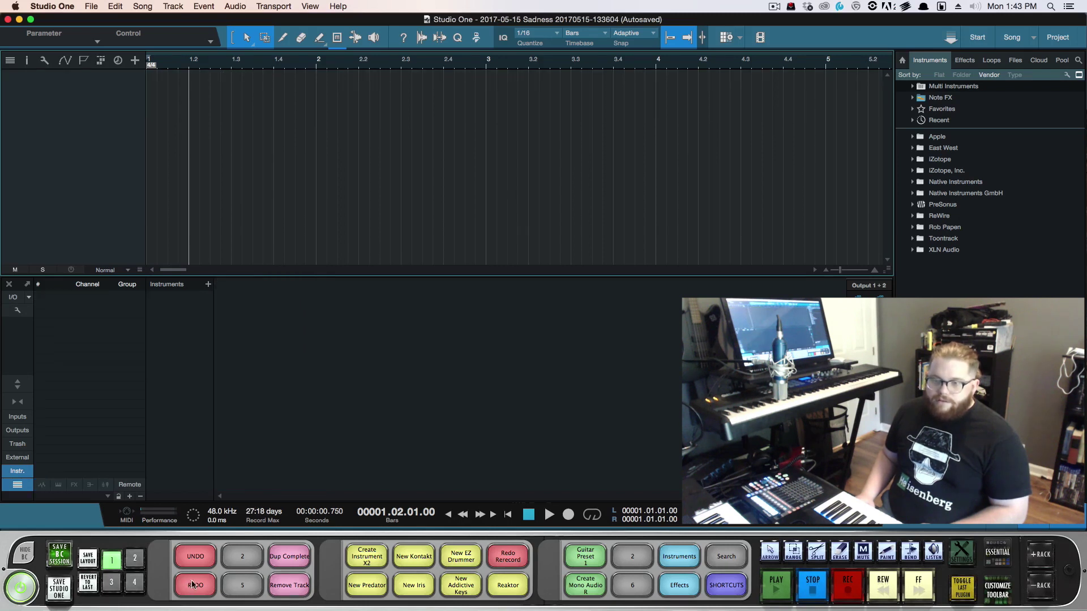
click(197, 556)
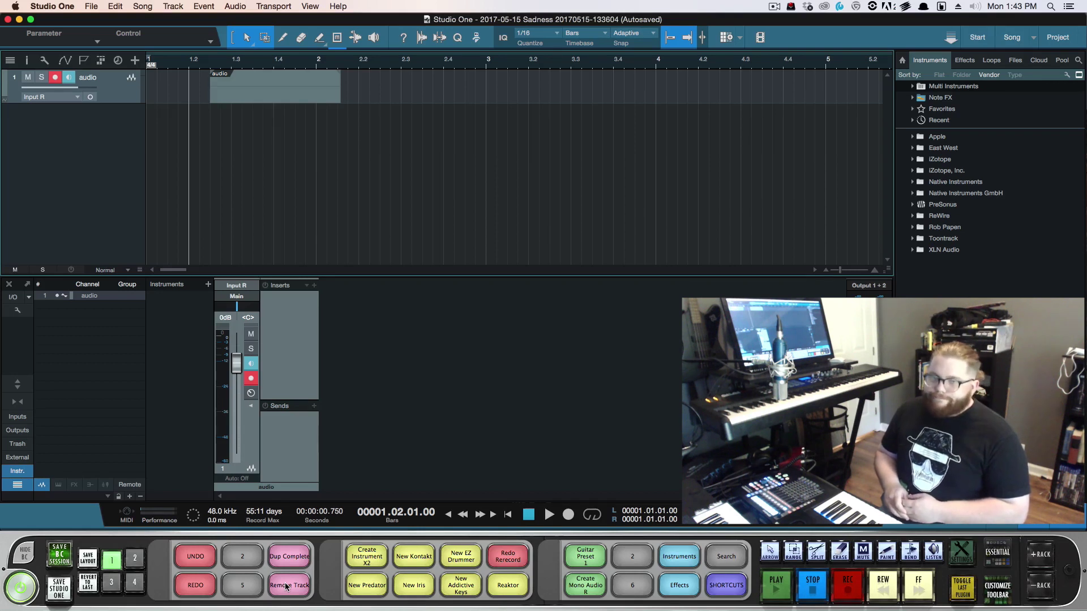
click(286, 587)
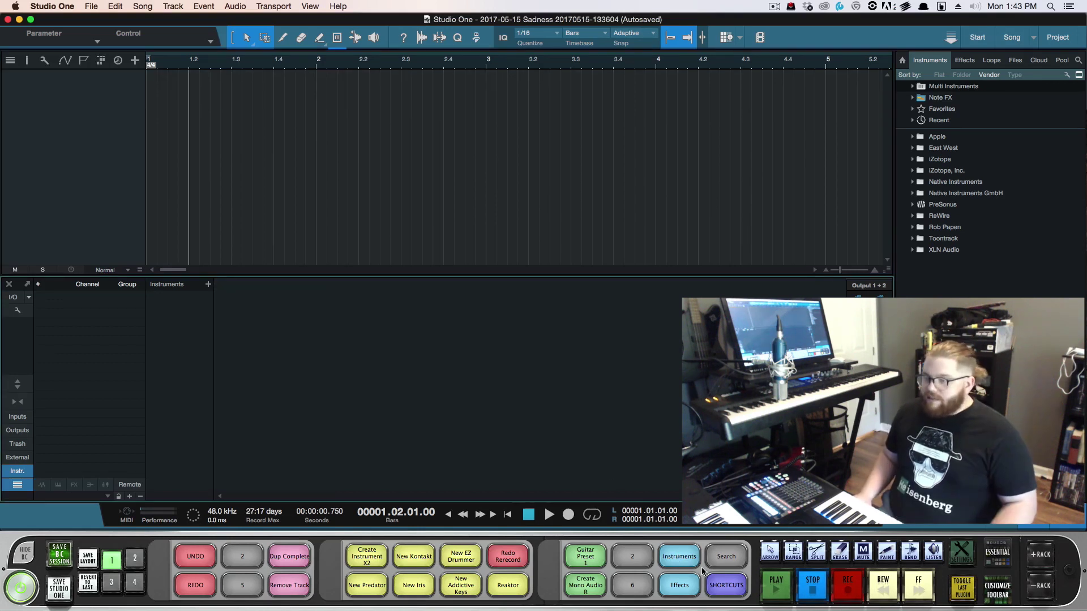
Step: Toggle the instrument browser, show the Effects list, and switch Batch Commander to page 2
click(675, 561)
click(675, 561)
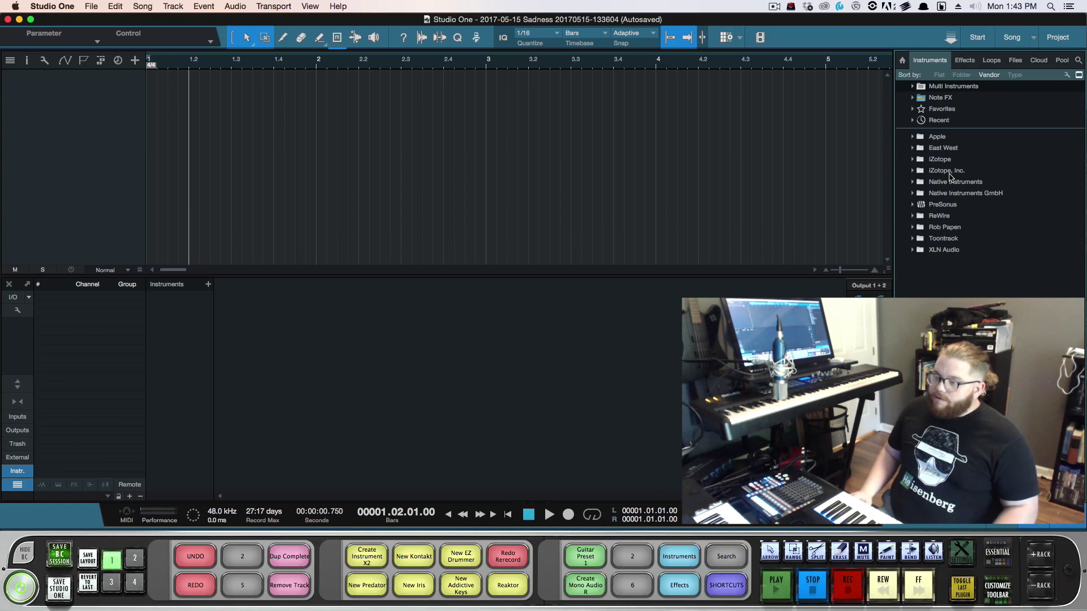
click(683, 589)
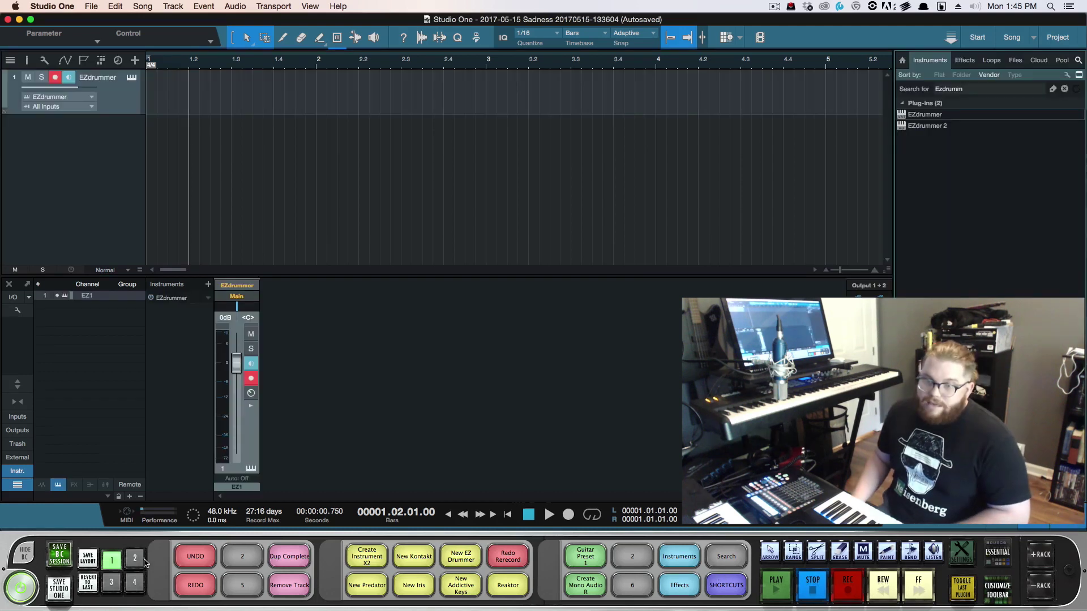
click(140, 560)
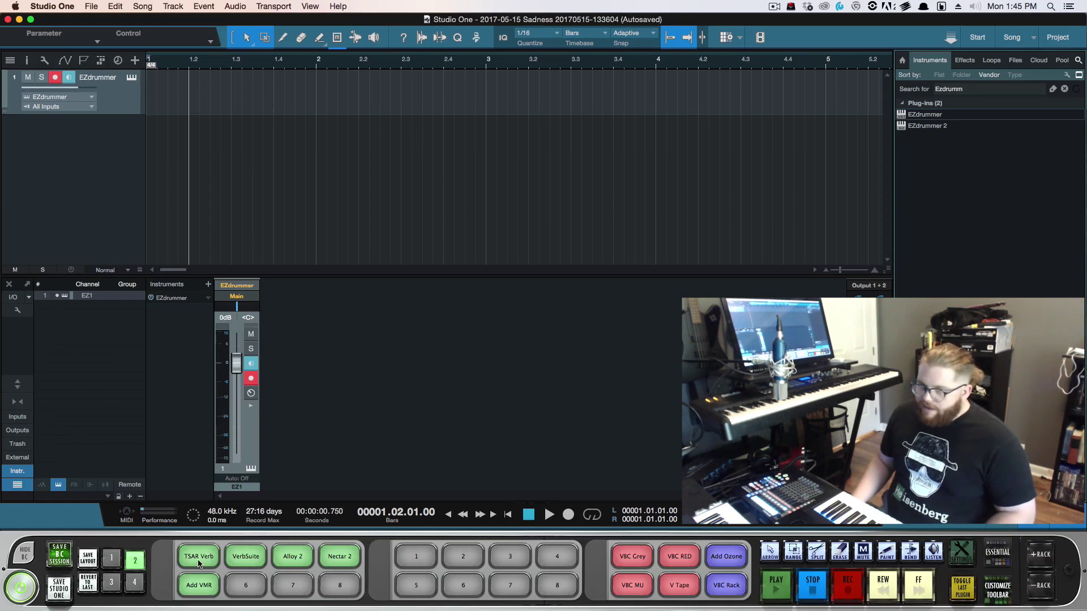
Step: Insert iZotope Alloy 2 on the EZdrummer channel and Virtual Mix Rack on a new audio track
click(198, 562)
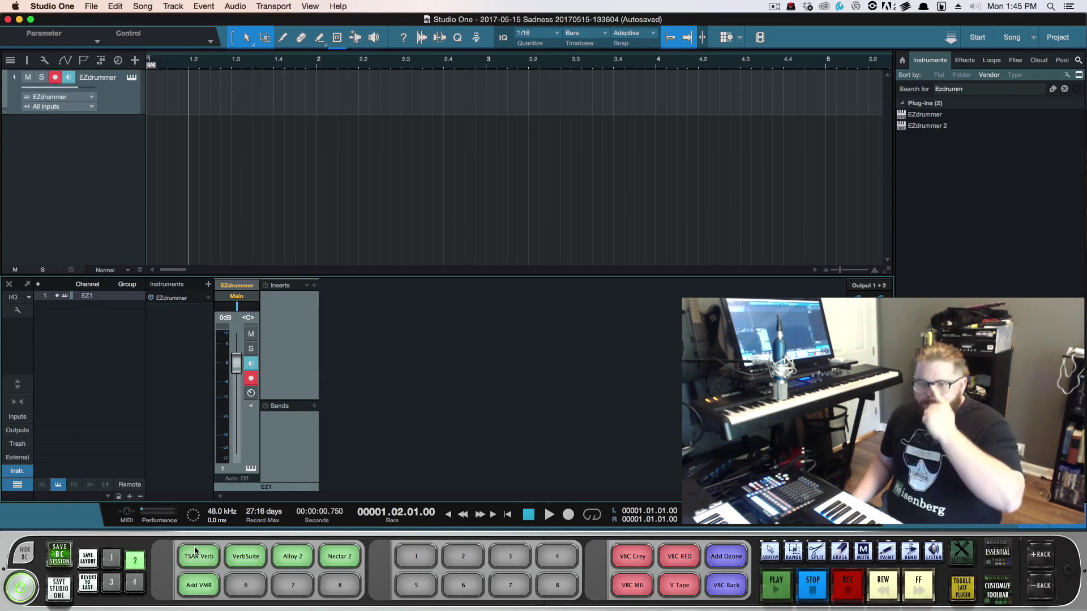
click(284, 309)
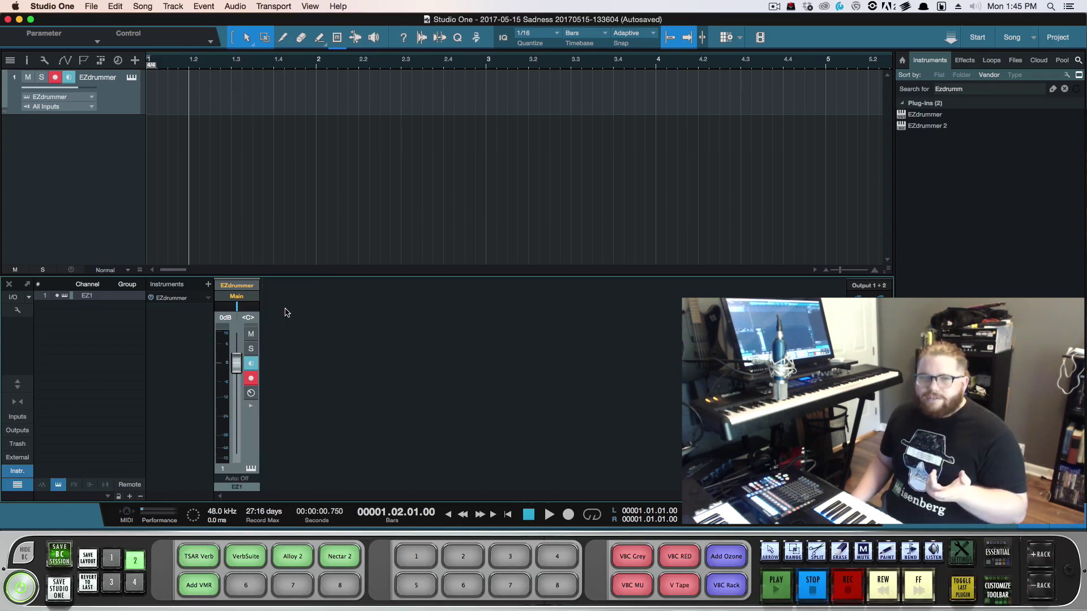
click(251, 405)
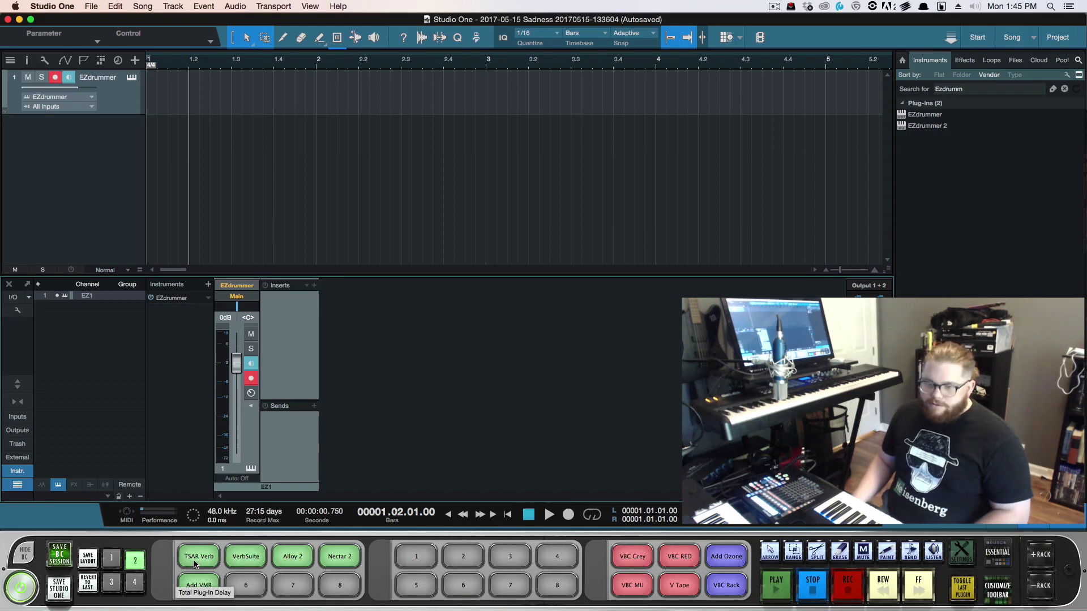
click(259, 562)
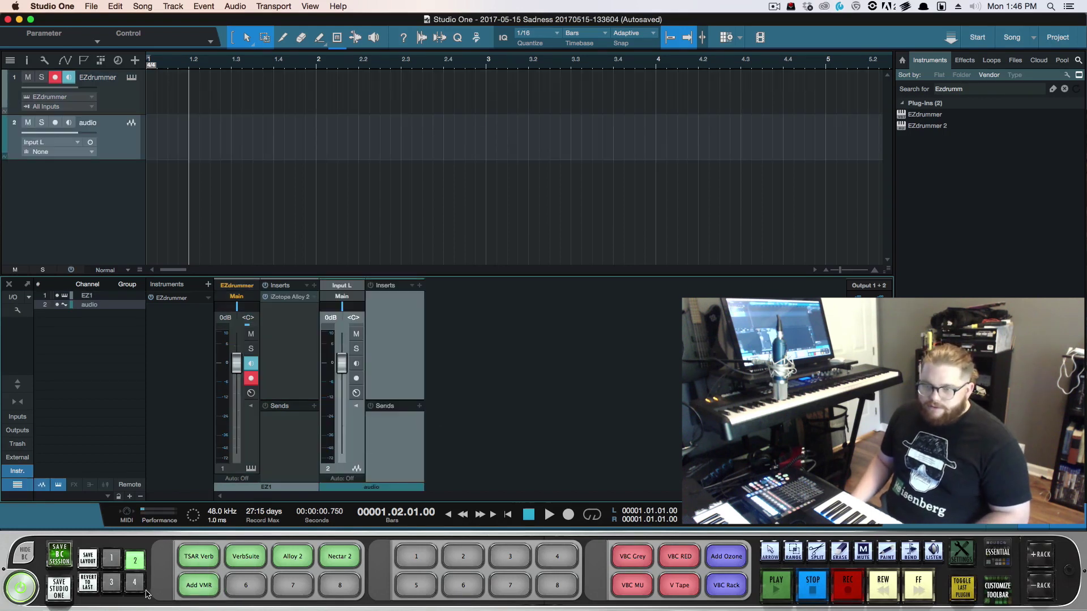
click(205, 592)
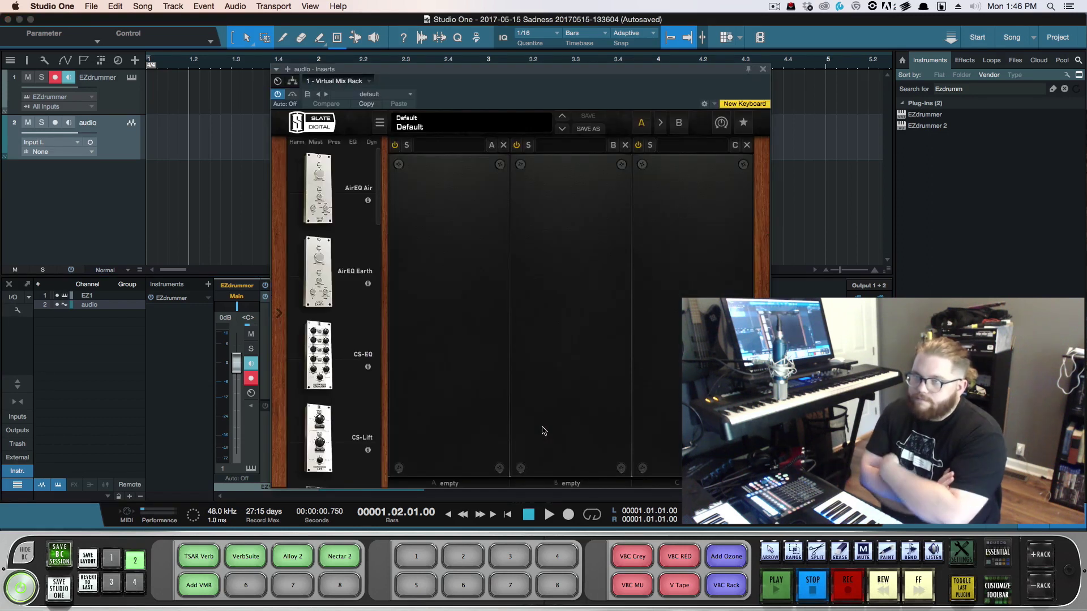
Step: Close the Virtual Mix Rack, reselect the EZdrummer track, and add TSAR-1R Reverb to the main output
click(762, 69)
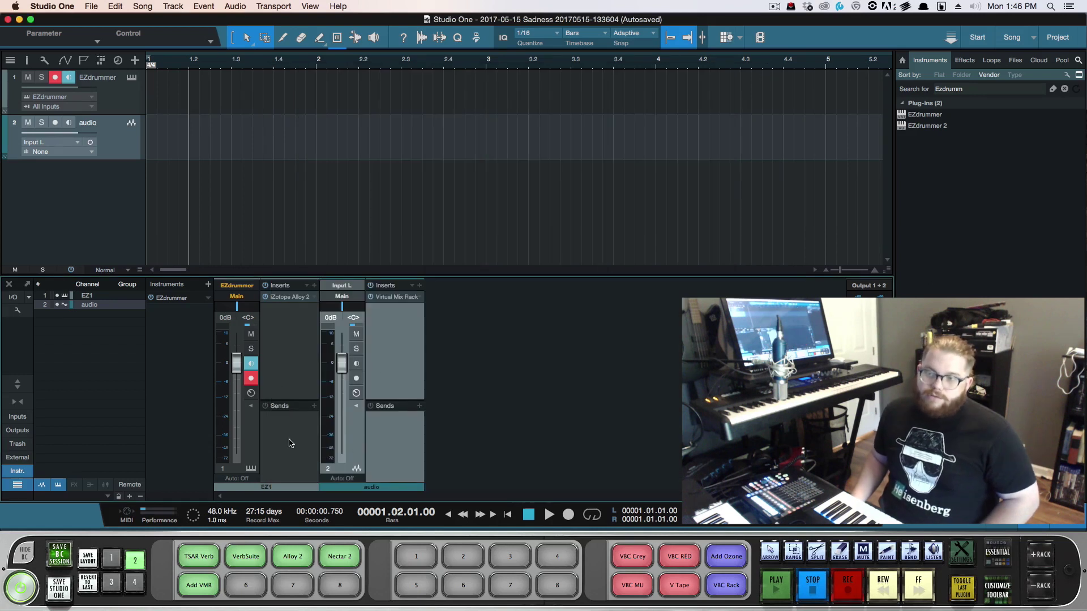
click(286, 420)
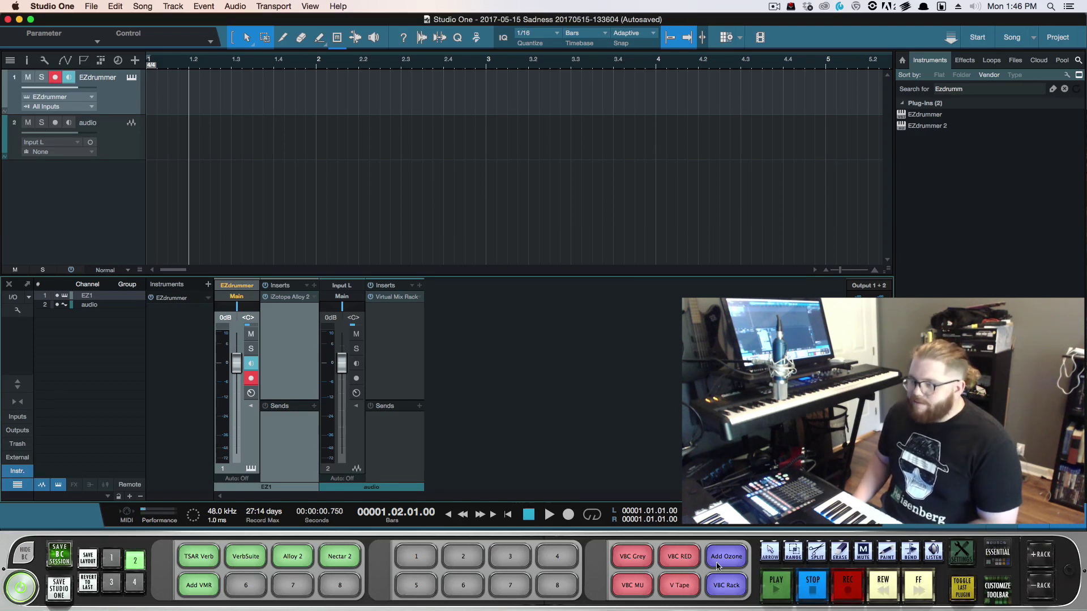
click(686, 558)
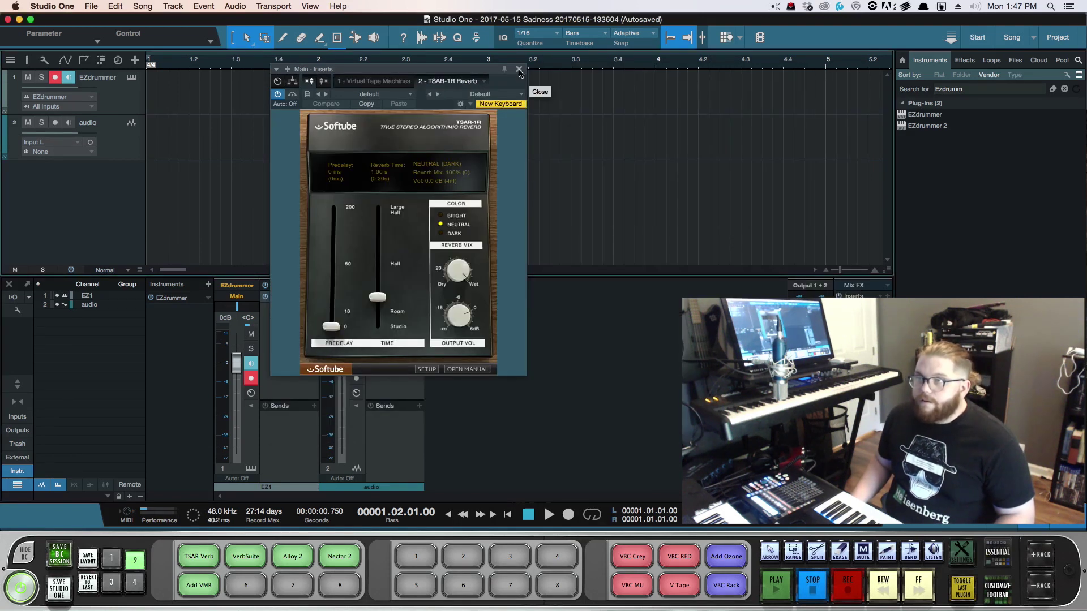
Step: Add the VBC FG-Grey, FG-MU and FG-Red compressors to the main output, closing their windows
click(519, 70)
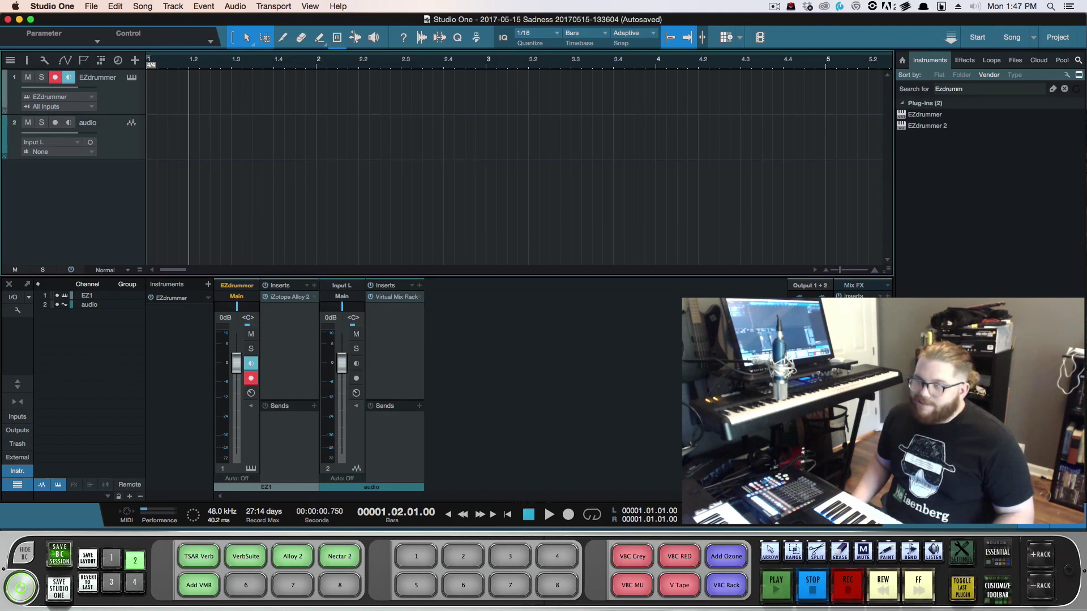
click(635, 557)
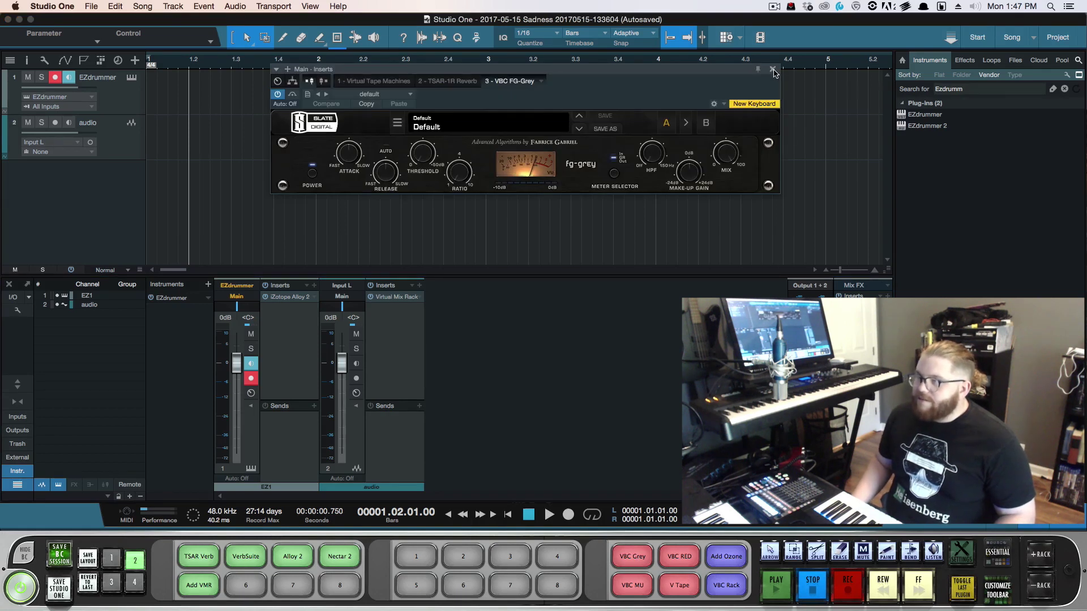
click(773, 69)
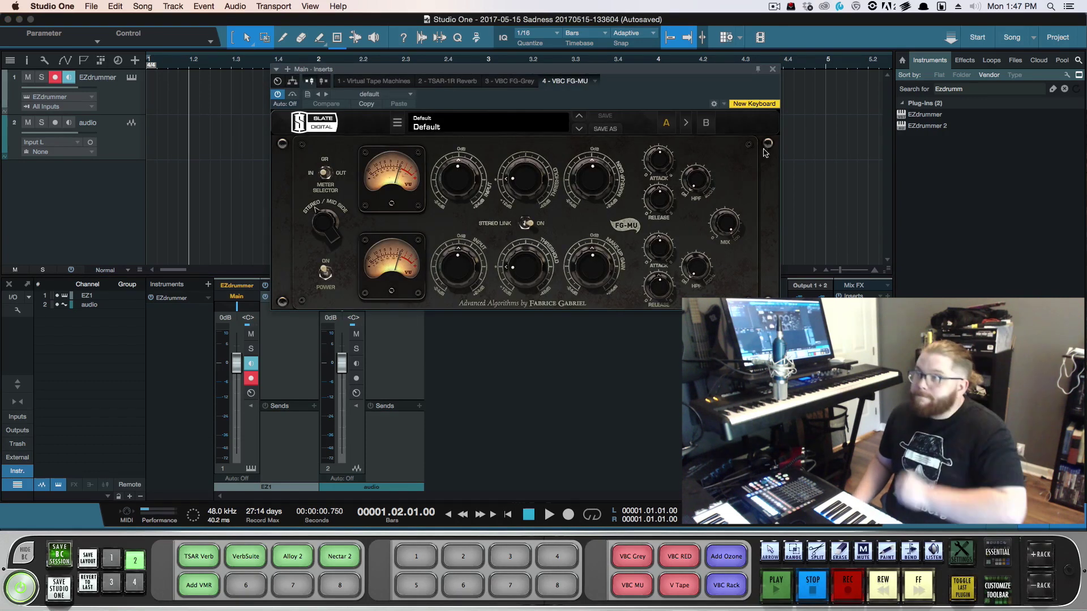
click(773, 69)
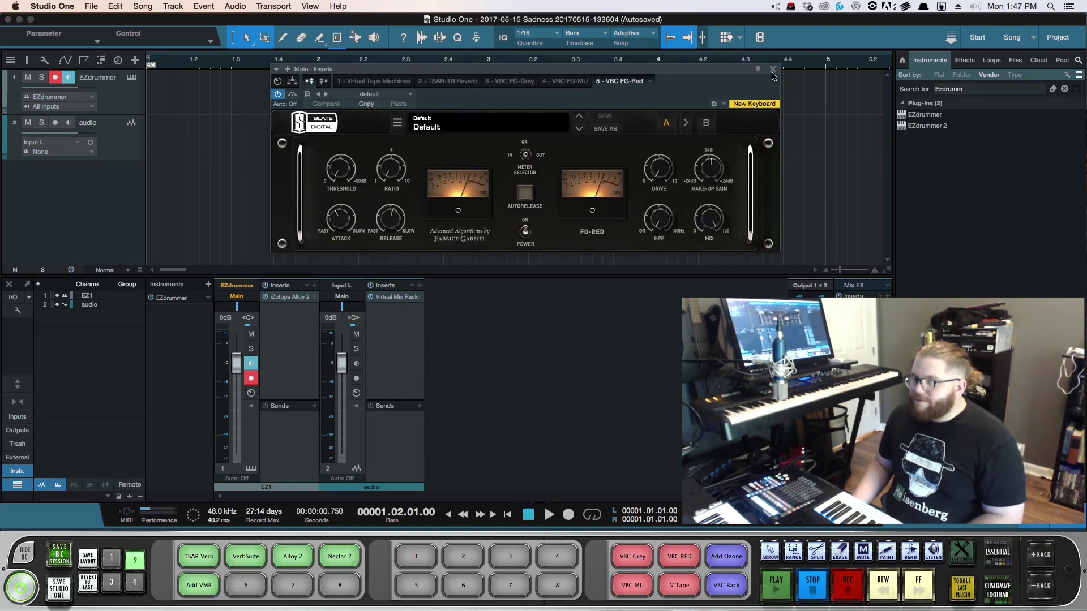
click(772, 69)
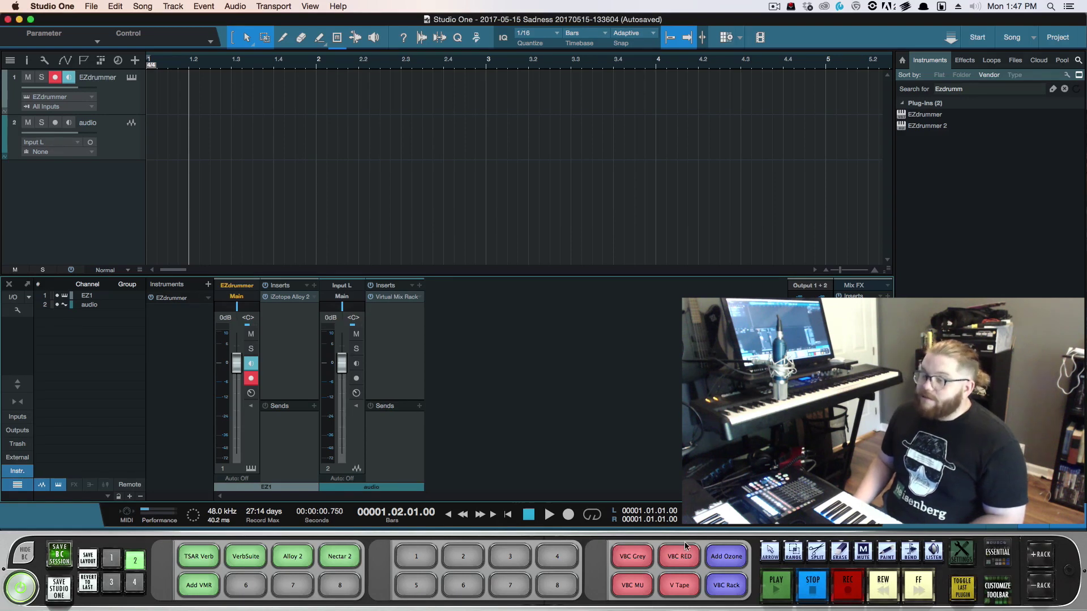
Step: Test Add Ozone, close the Open AIR plugin it wrongly loads, and open the macro for editing
click(728, 560)
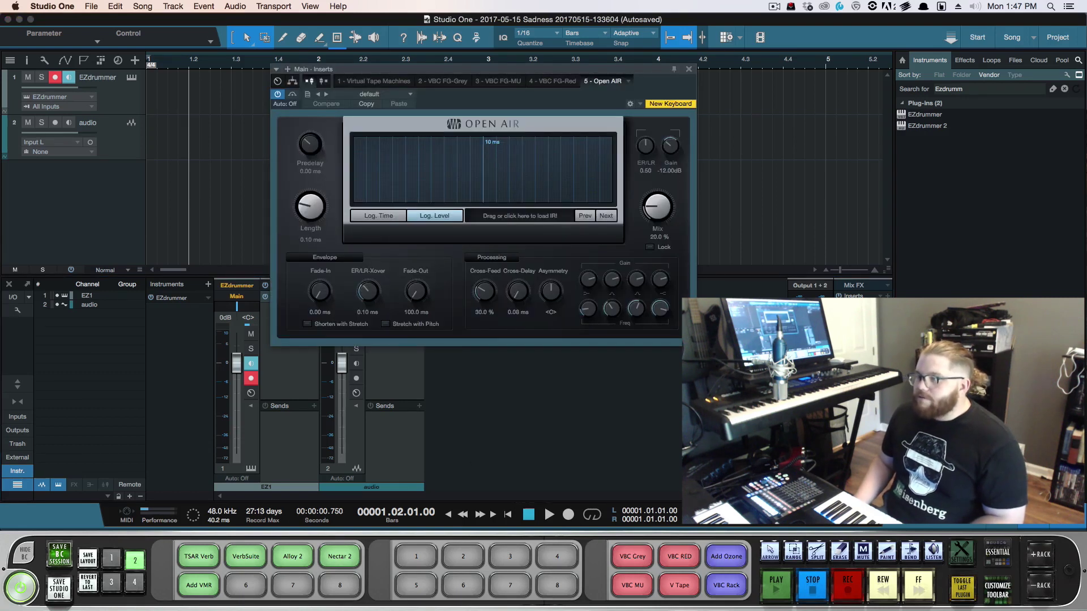
click(688, 70)
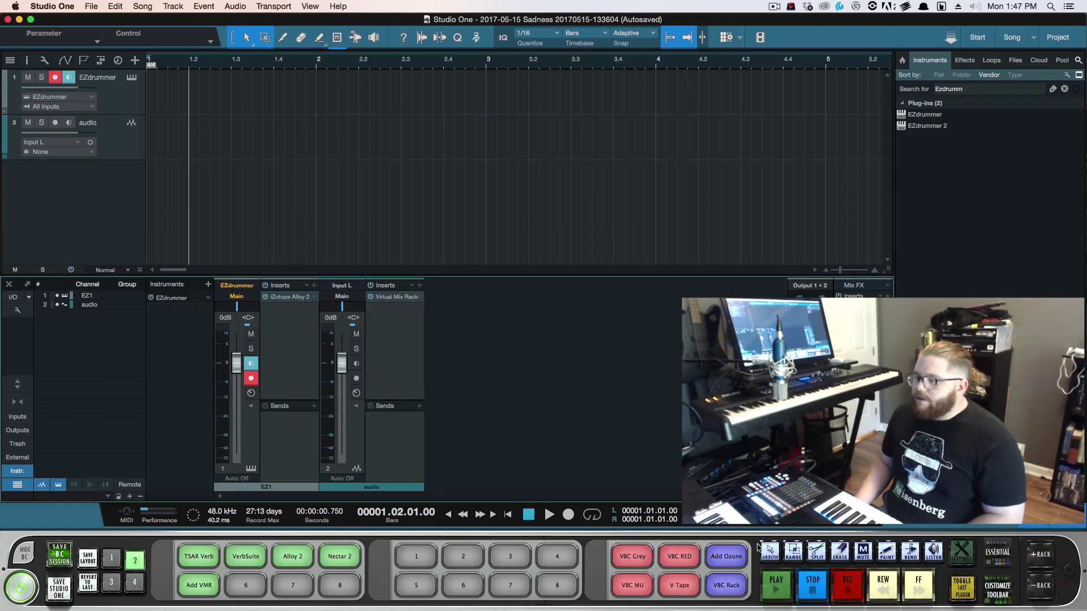
right_click(727, 559)
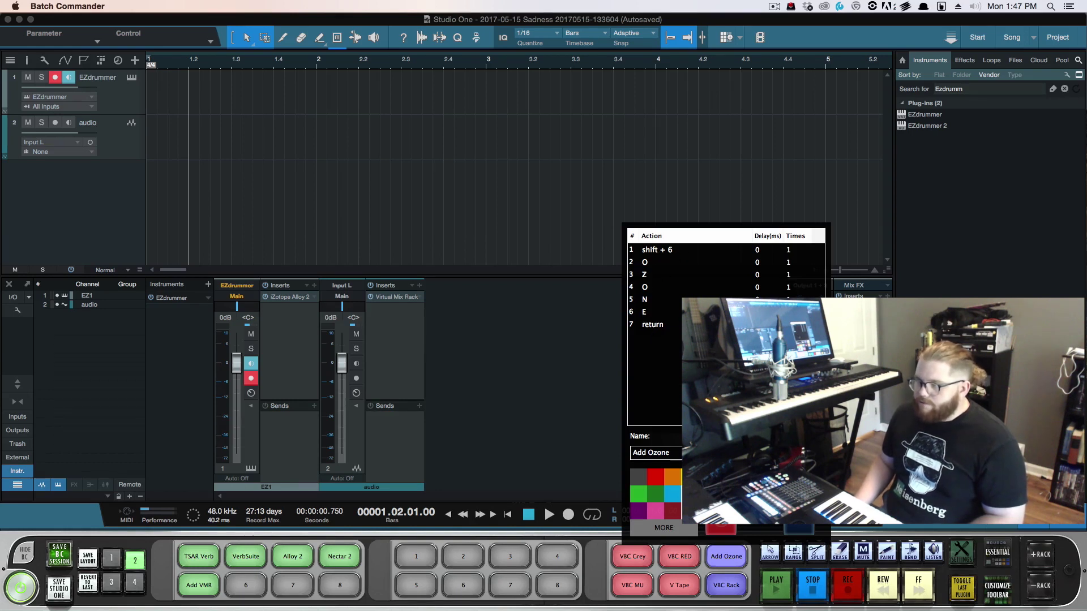
Step: Give step 1 a 100 ms delay, test it by browsing to iZotope Ozone 7, then reopen the macro
key(Return)
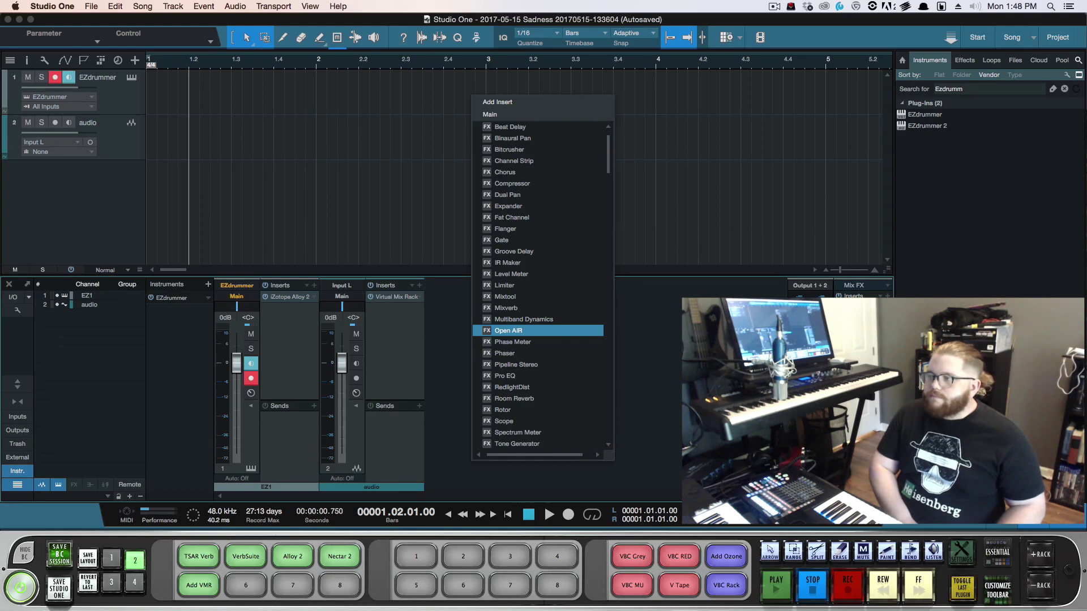
scroll(510, 412, down, 10)
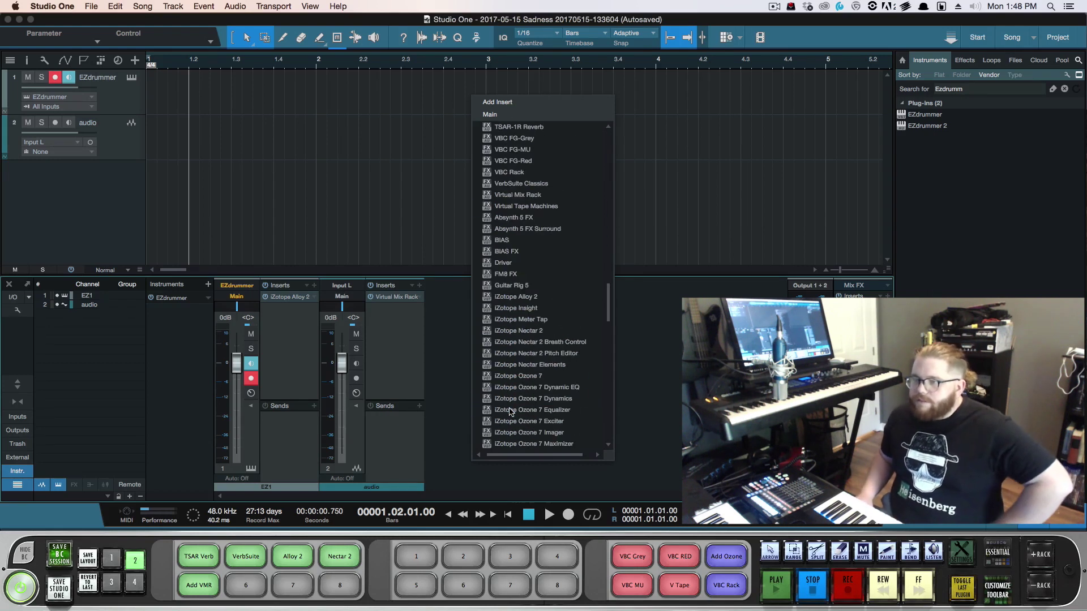
scroll(511, 412, down, 10)
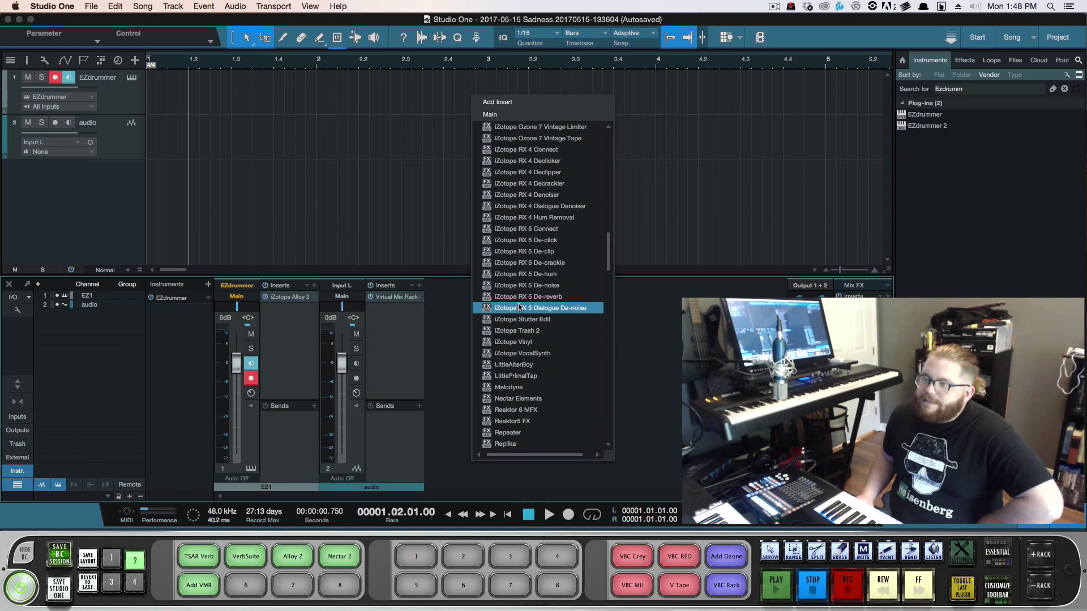
scroll(523, 255, up, 5)
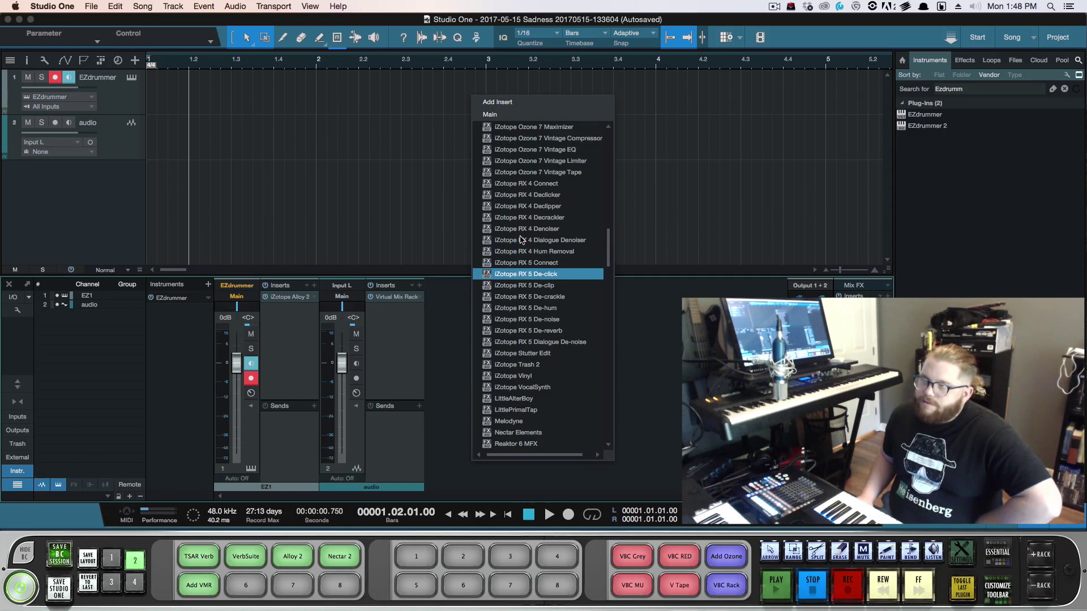
click(737, 557)
right_click(737, 556)
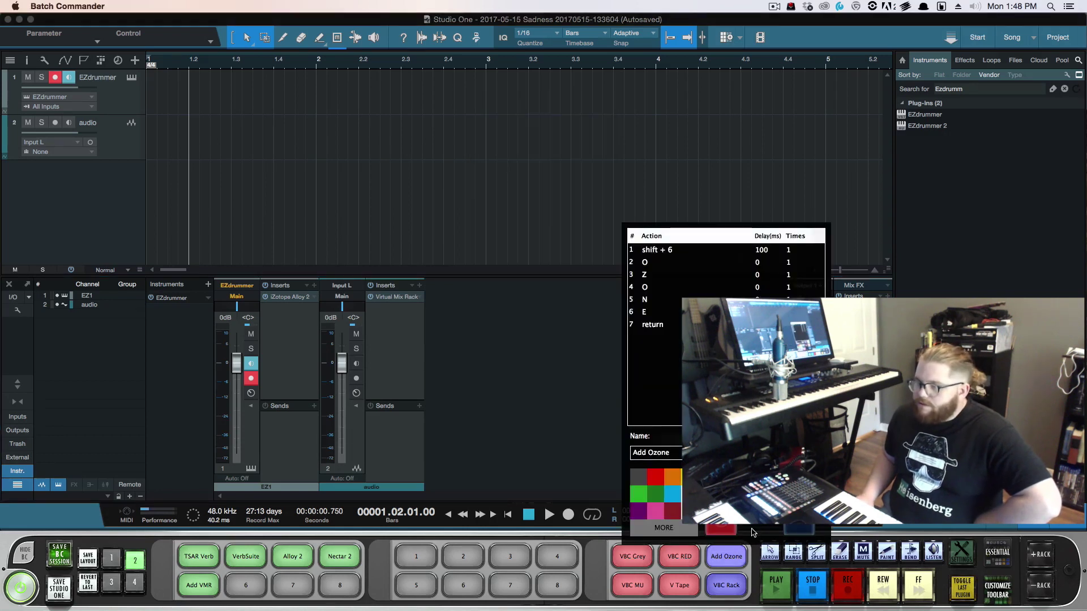
Step: Insert blank steps after the first step and set step 2 to Shift+I
click(655, 249)
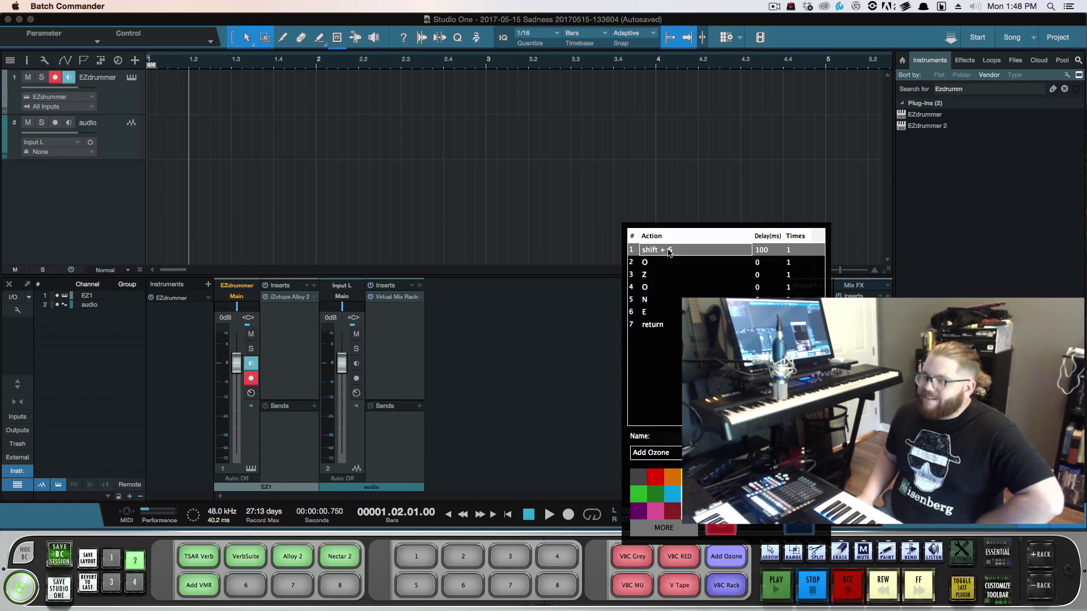
key(Return)
key(Return)
key(Return)
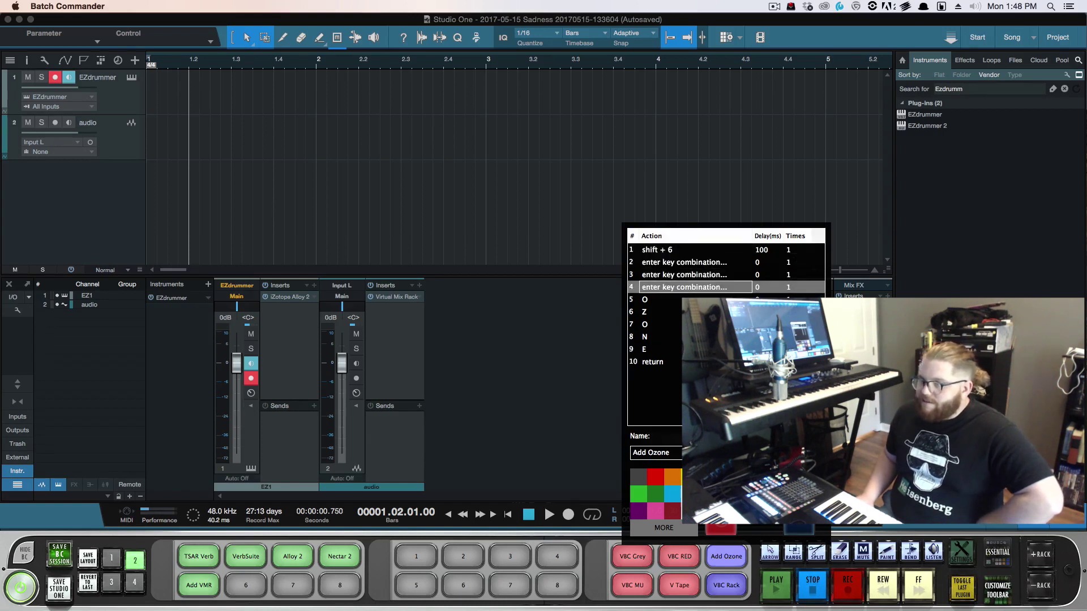
key(Return)
key(Return)
key(Return)
key(Return)
click(690, 262)
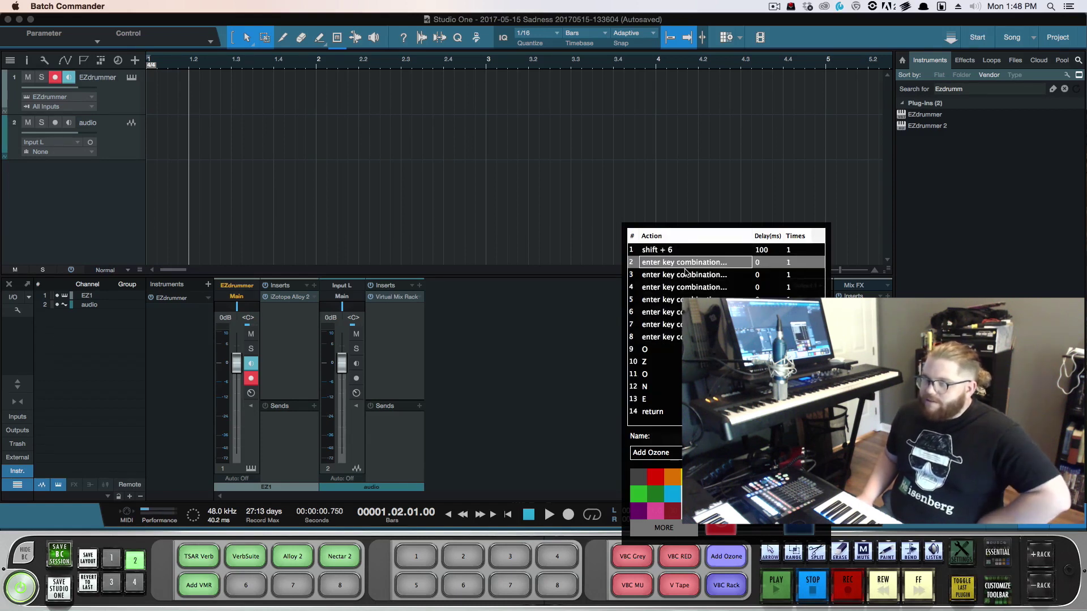
key(shift+e)
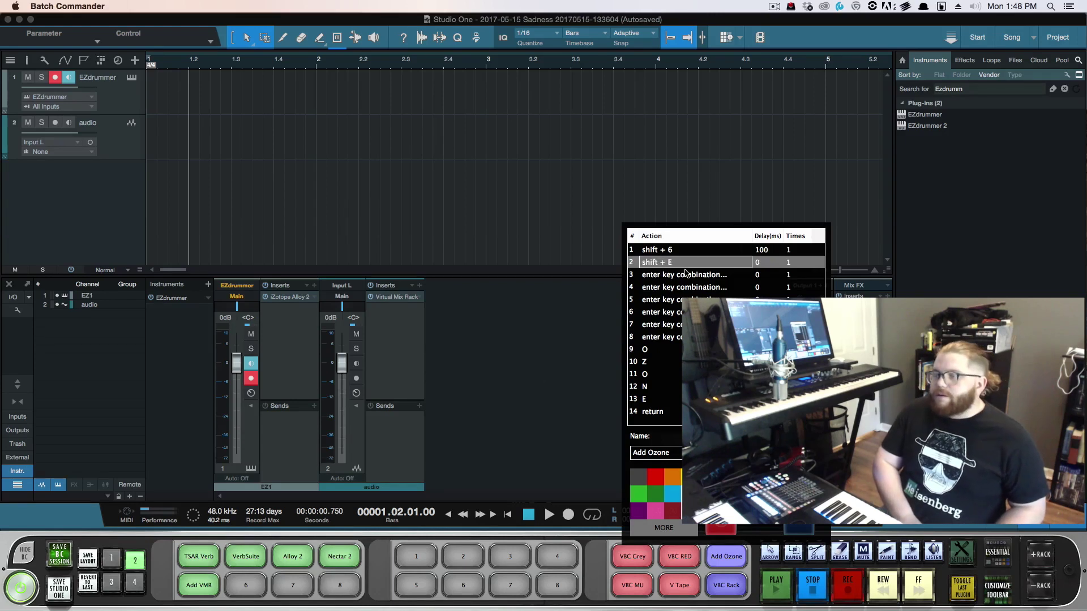
key(shift+i)
Step: Record Z, O, T, O, P, E and Spacebar as macro steps, then confirm
key(z)
key(o)
key(t)
key(o)
key(p)
key(e)
key(space)
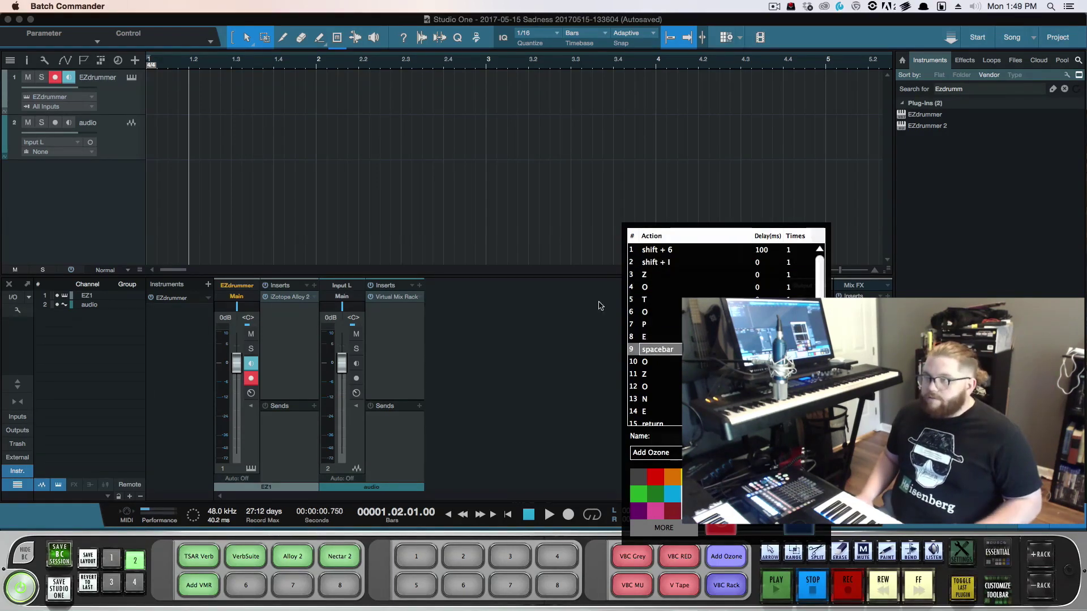
click(796, 527)
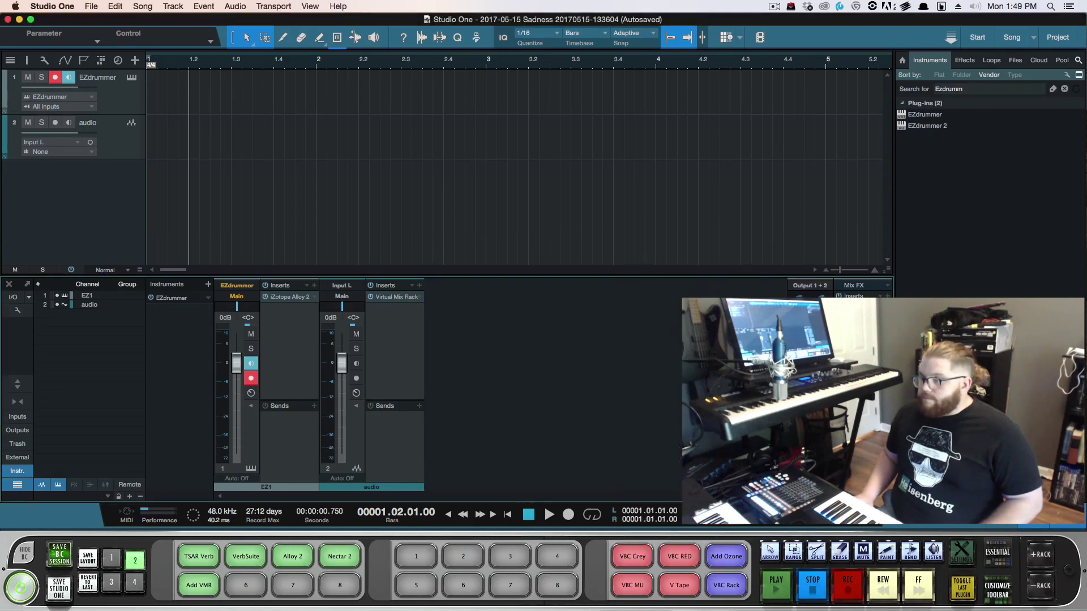
Step: Test Add Ozone, close the AUDistortion and Alloy 2 windows it opens, and reopen the macro editor
click(732, 561)
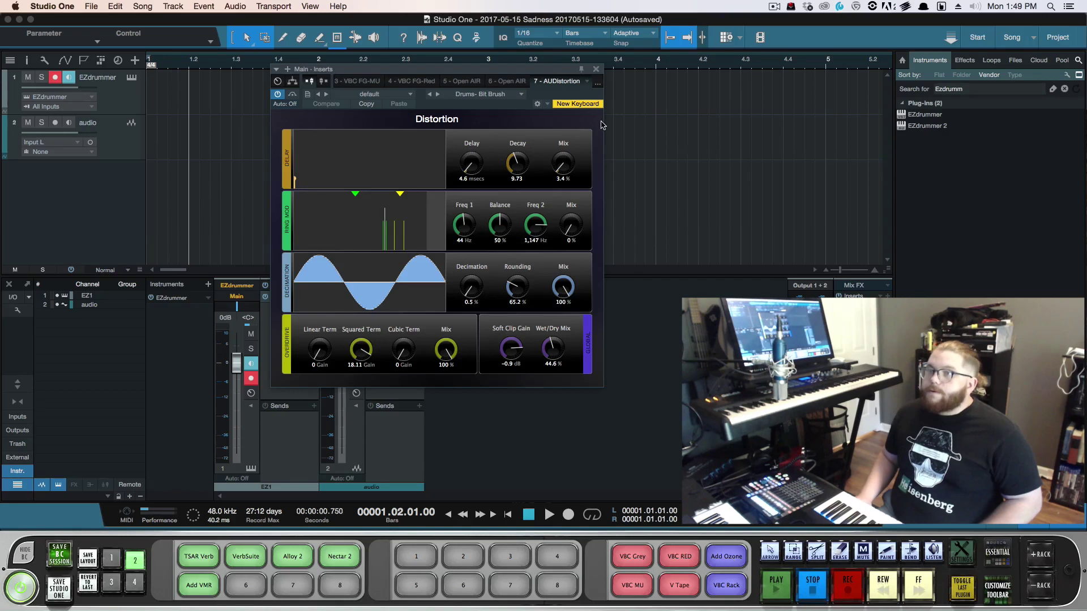
click(596, 69)
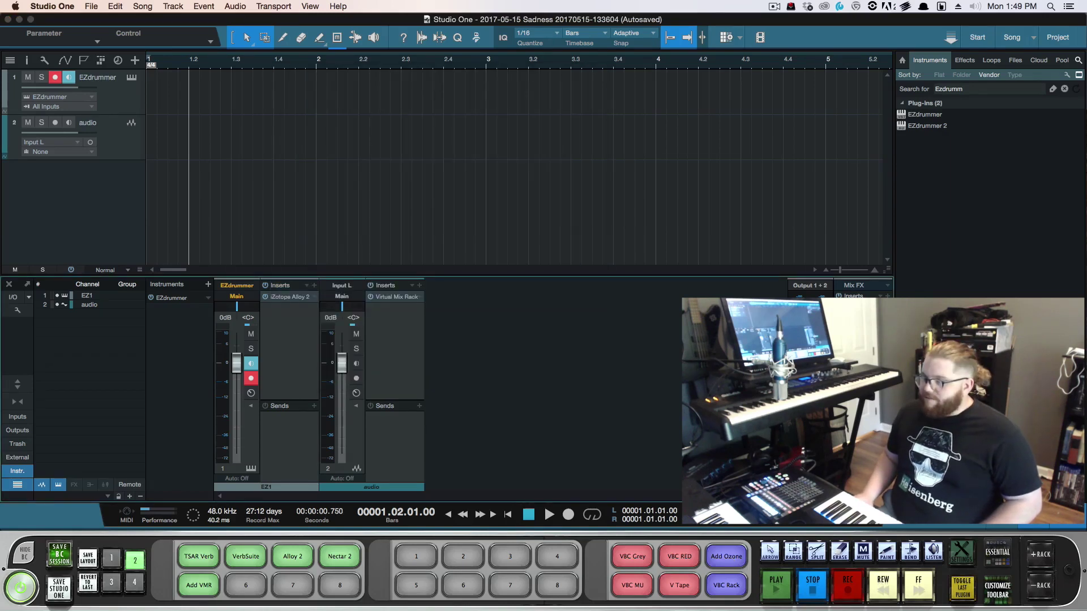
right_click(729, 557)
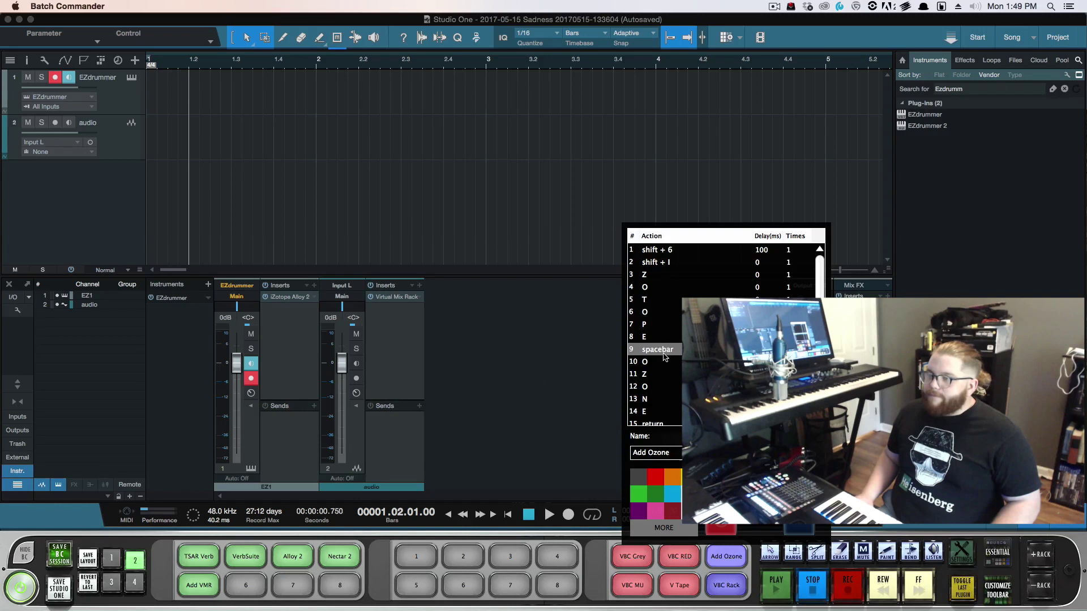
click(806, 527)
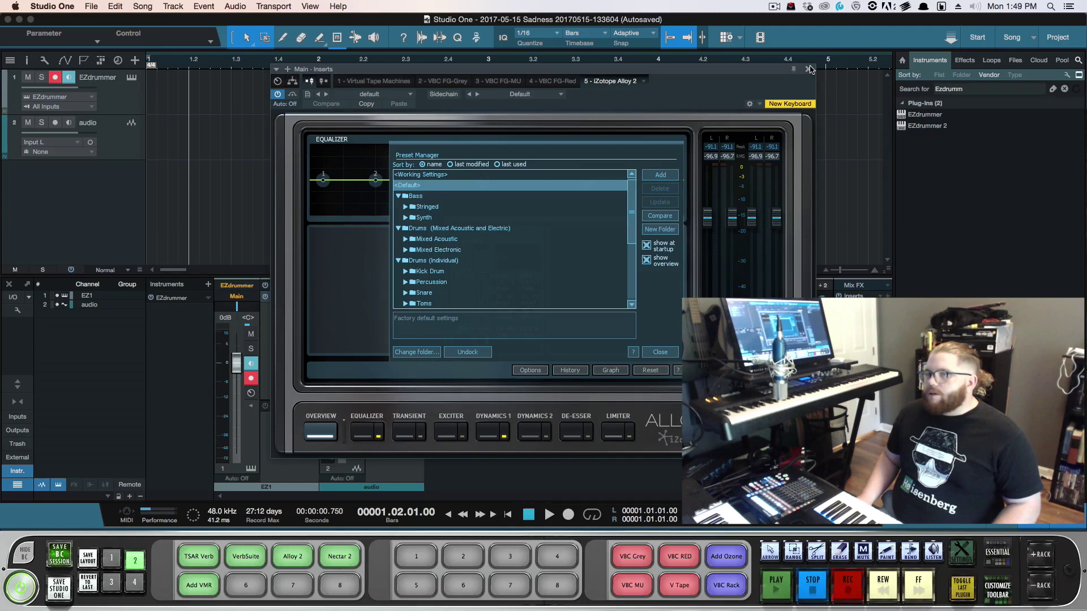
click(809, 69)
right_click(727, 556)
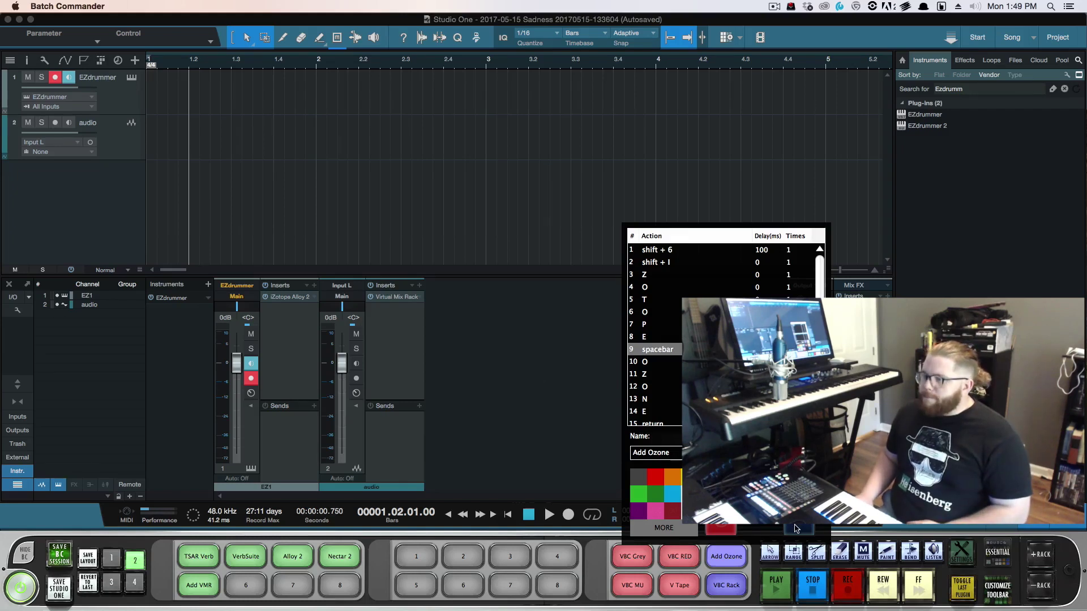
Step: Replace the spacebar step in row 9 with Cursor Down repeated 6 times
click(796, 529)
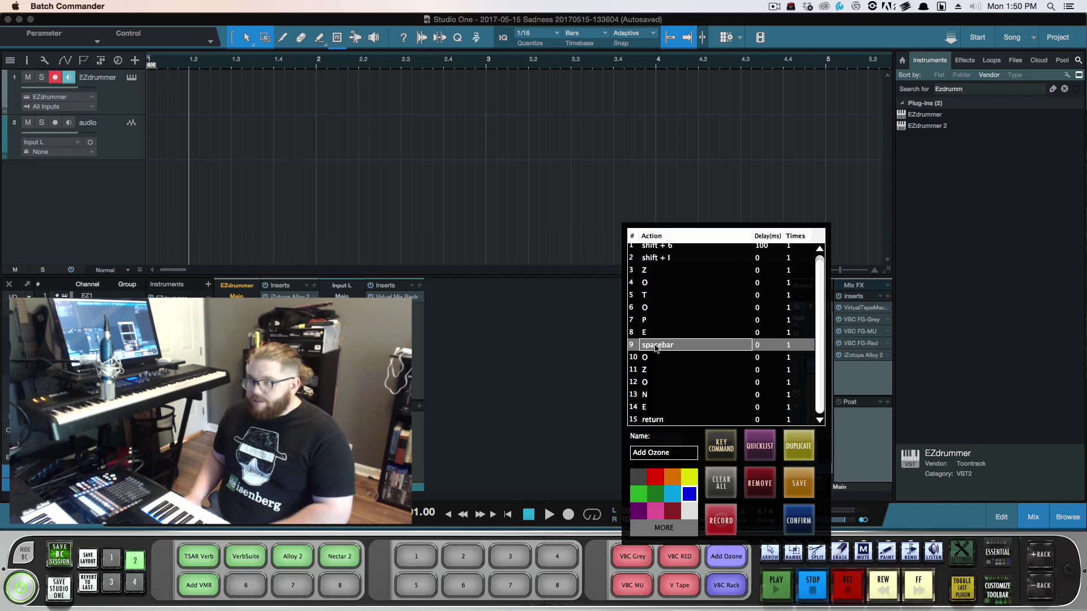
key(Down)
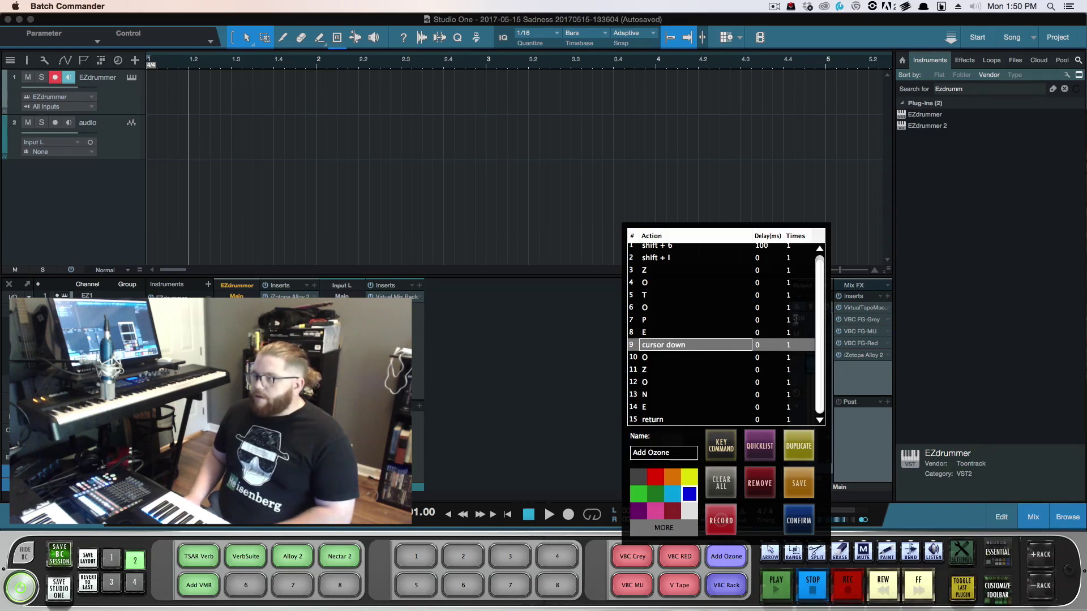
click(793, 345)
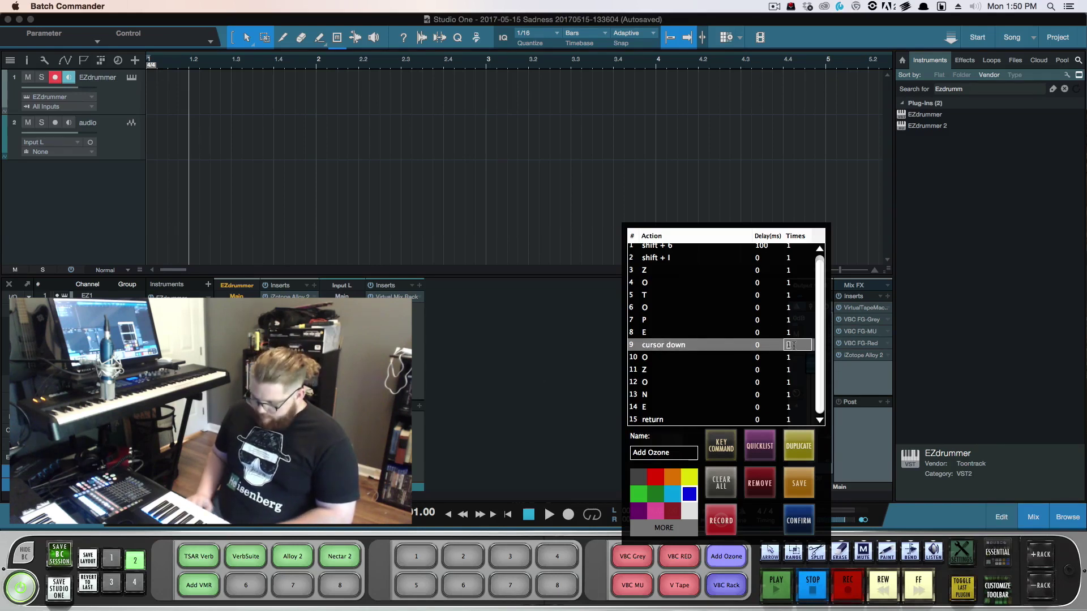
text(16)
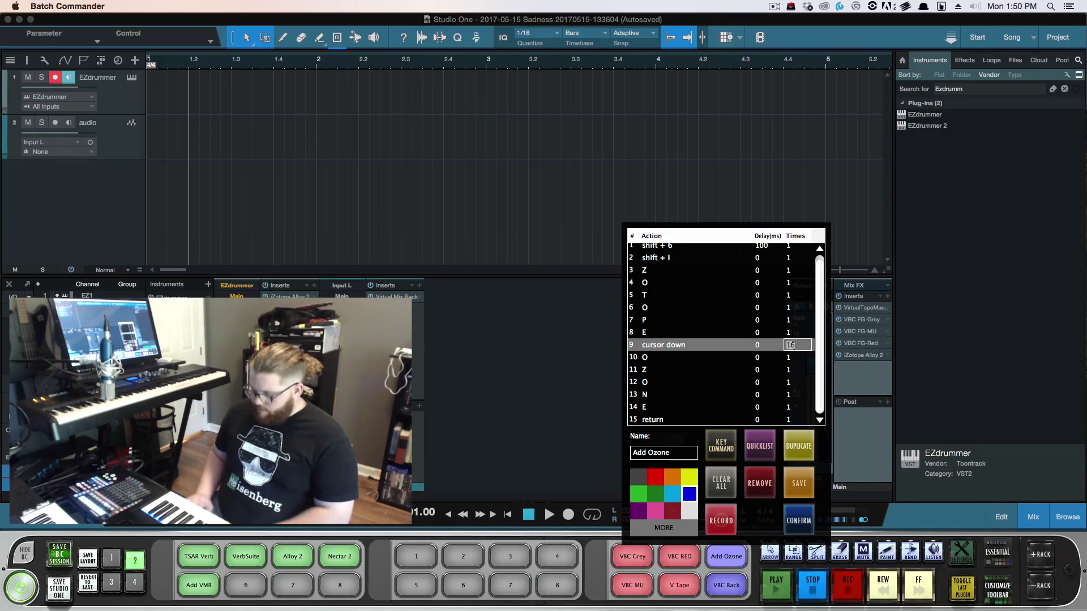
text(6)
key(BackSpace)
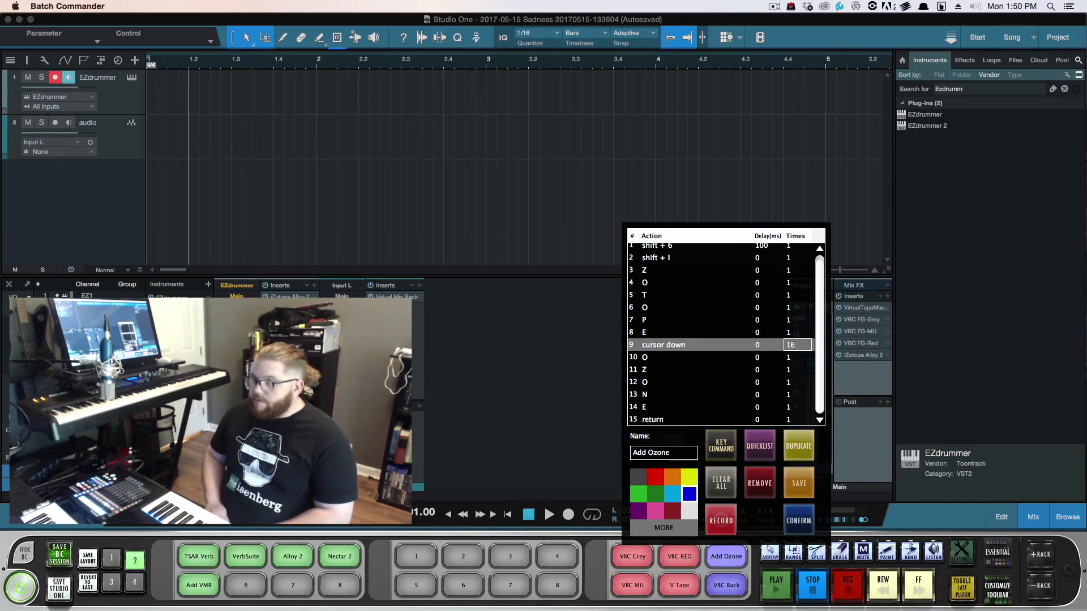
text(6)
click(700, 357)
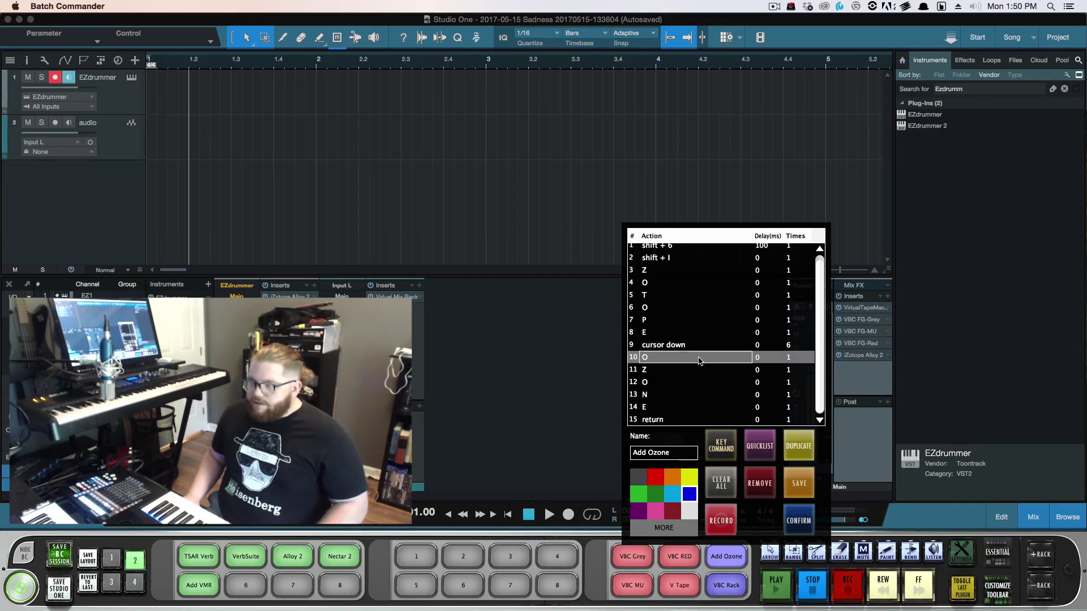
Step: Remove the leftover O, Z, O, N, E steps in rows 10–14
shift+click(679, 421)
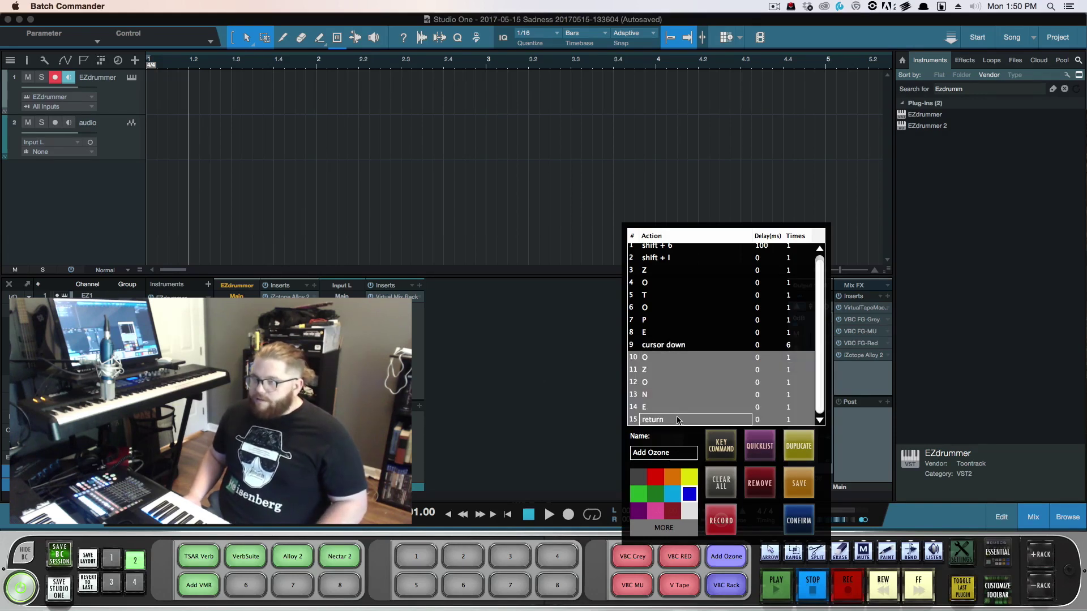
click(679, 332)
click(676, 358)
shift+click(675, 410)
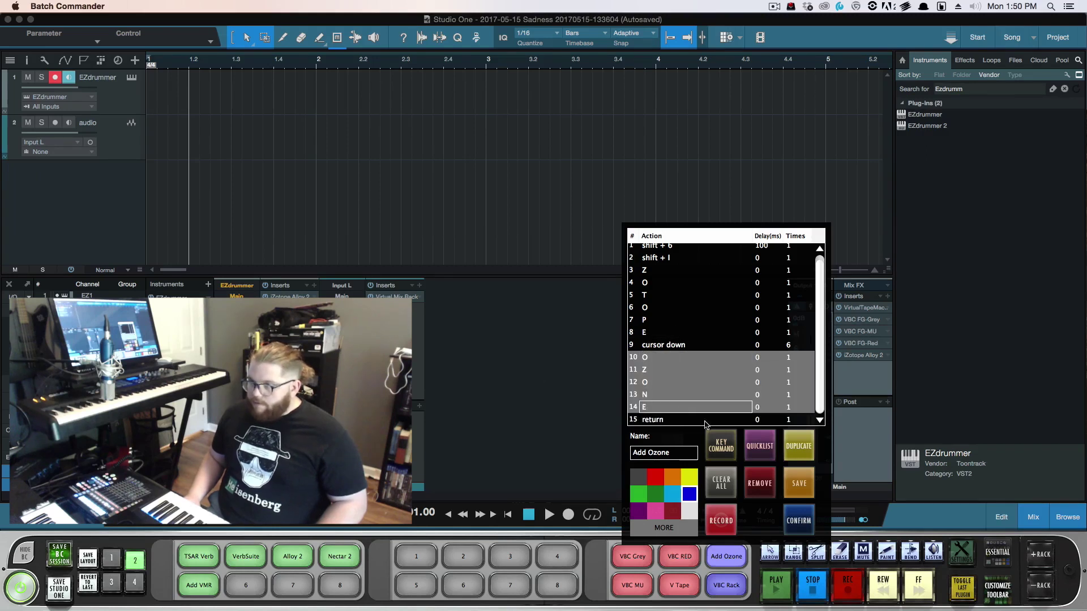
click(763, 488)
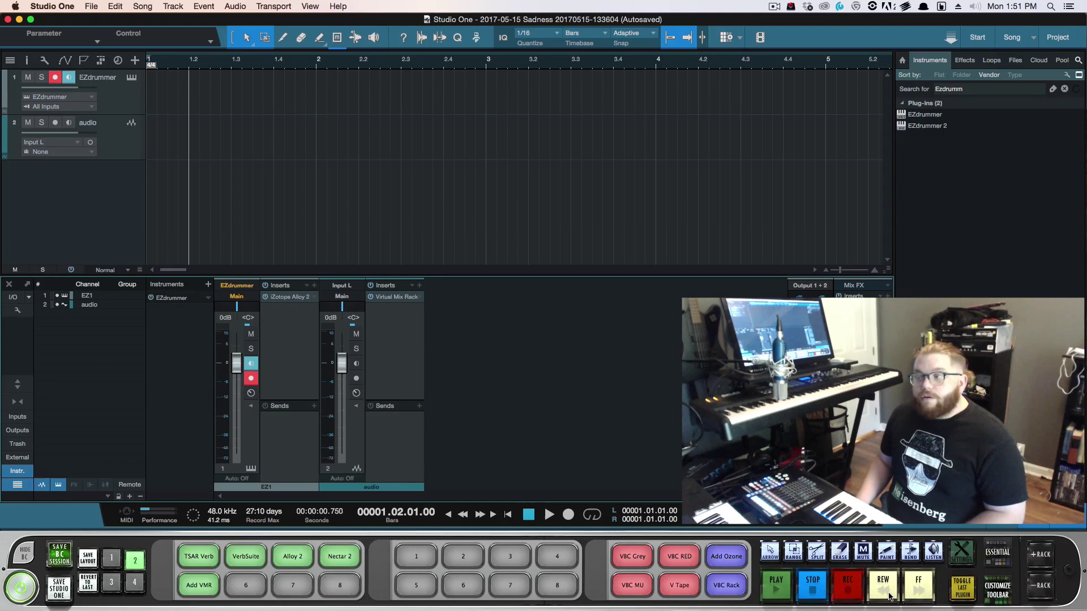
Step: Play the song briefly, stop it, and rewind to bar 1 with Batch Commander's transport buttons
click(781, 587)
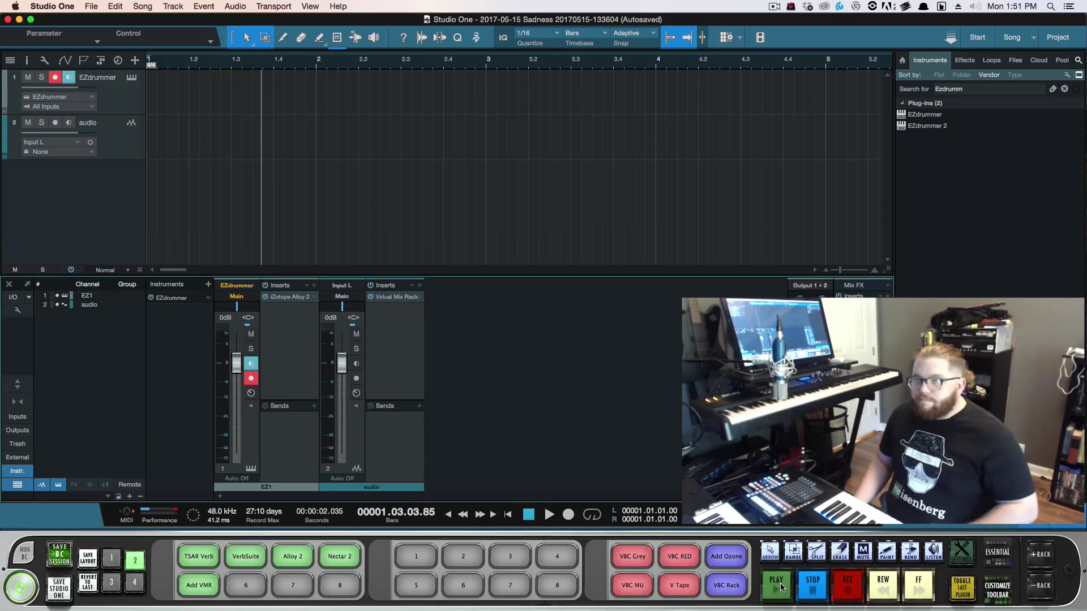
click(818, 590)
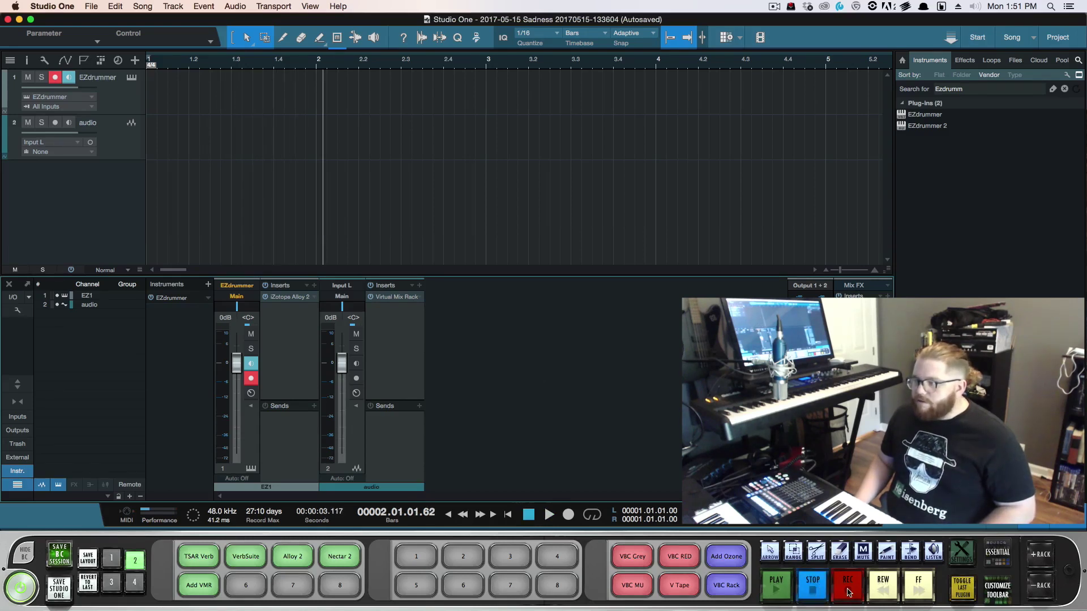
click(871, 586)
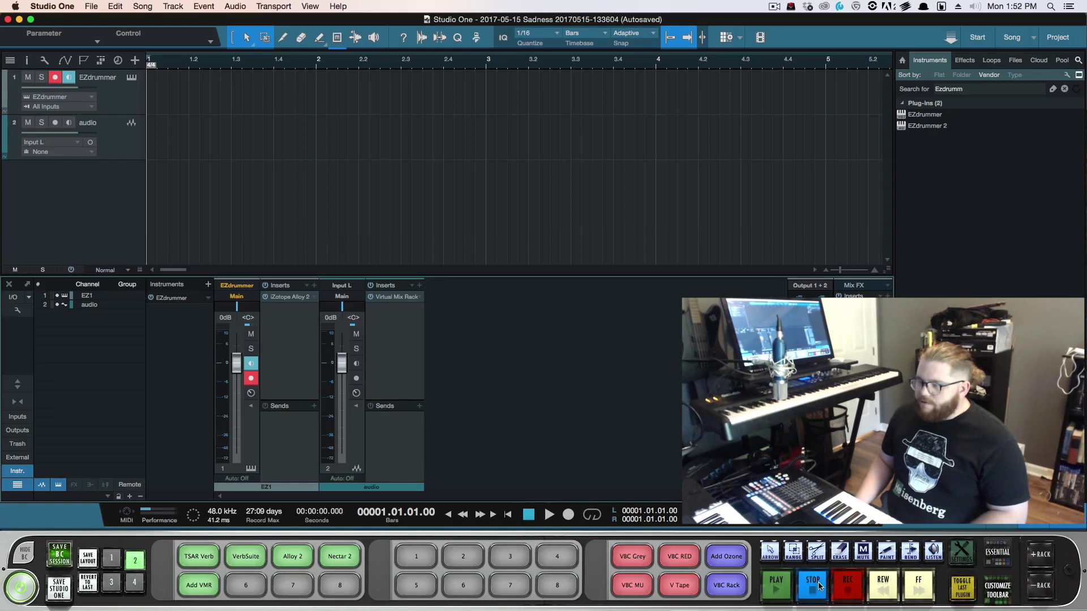
click(774, 553)
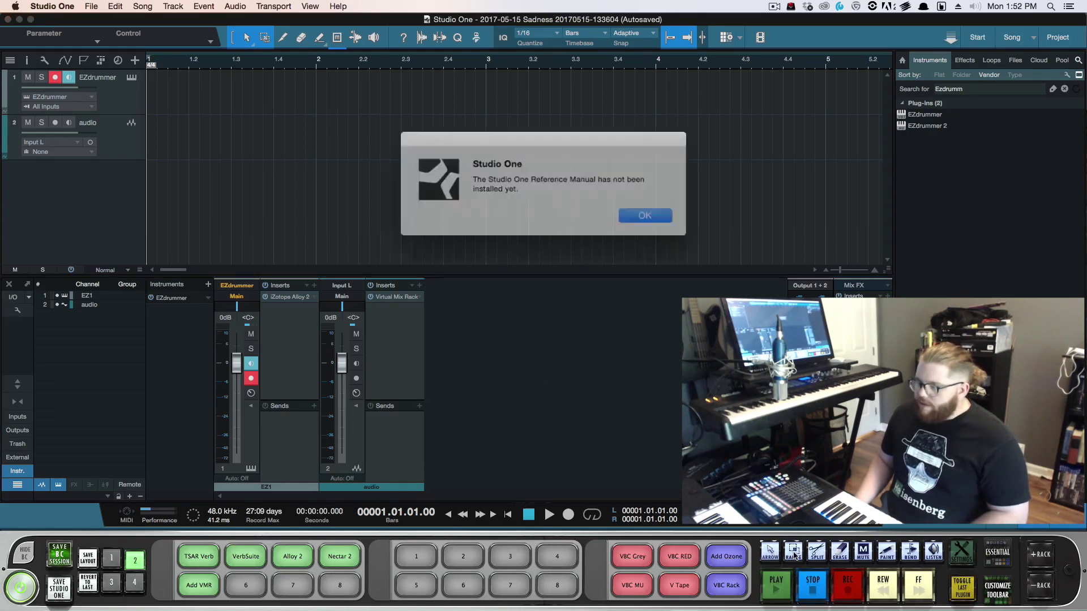
click(628, 211)
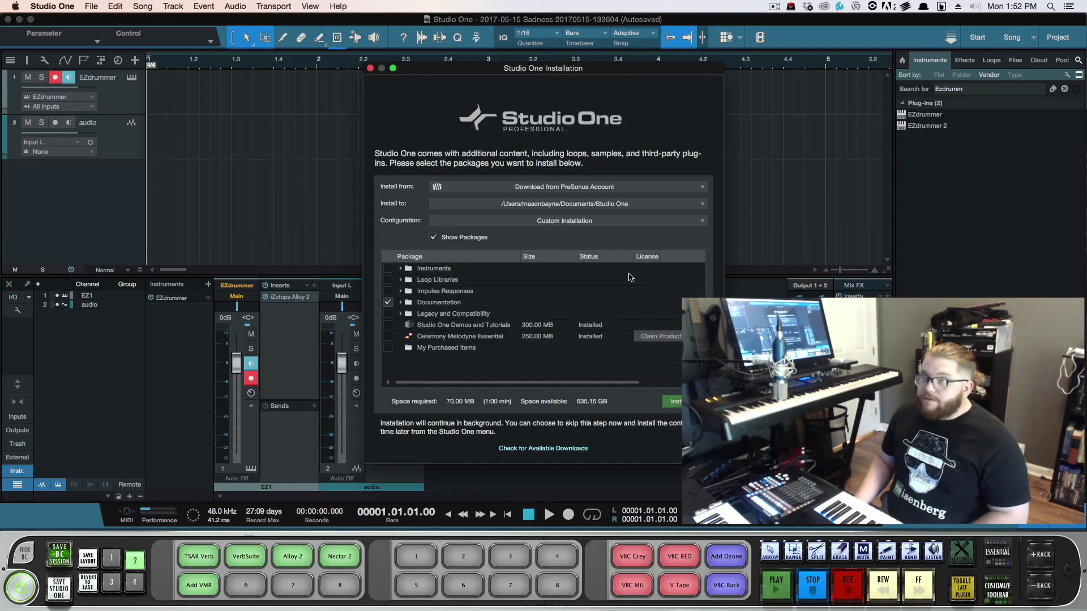
click(369, 68)
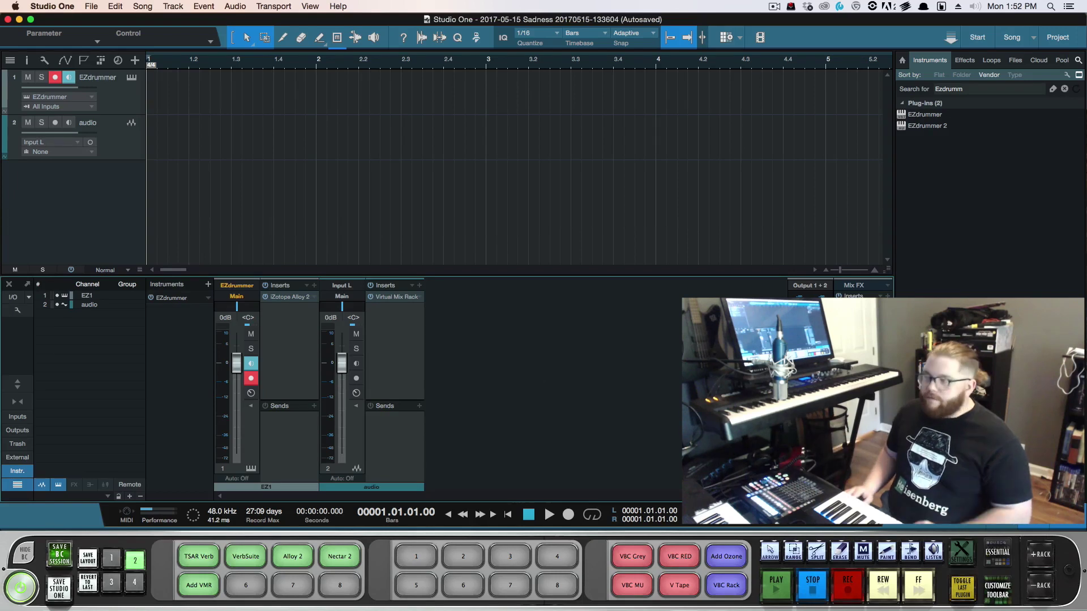
click(112, 562)
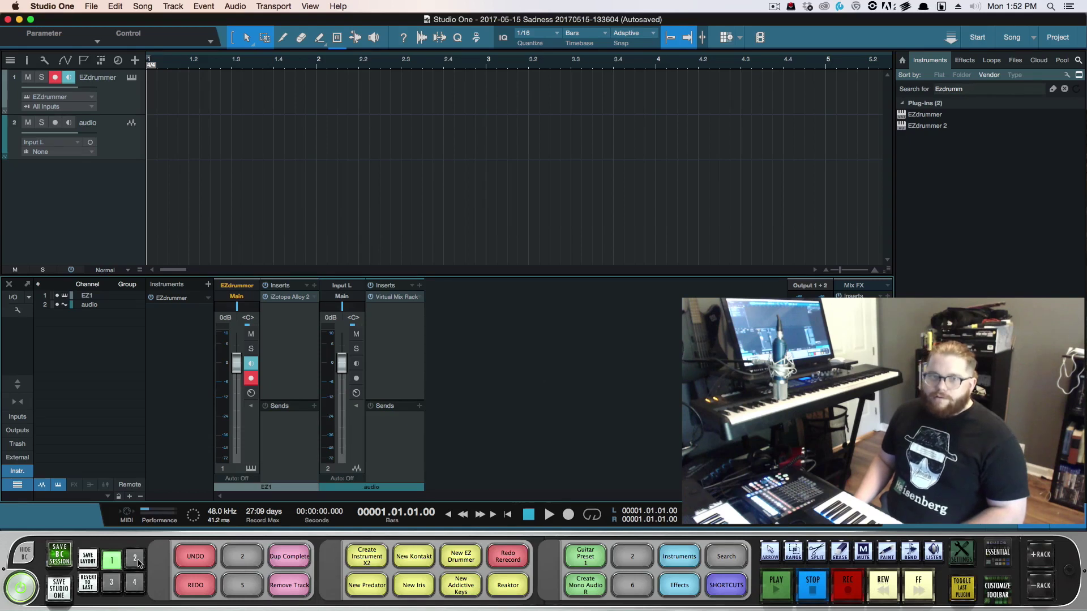
click(136, 560)
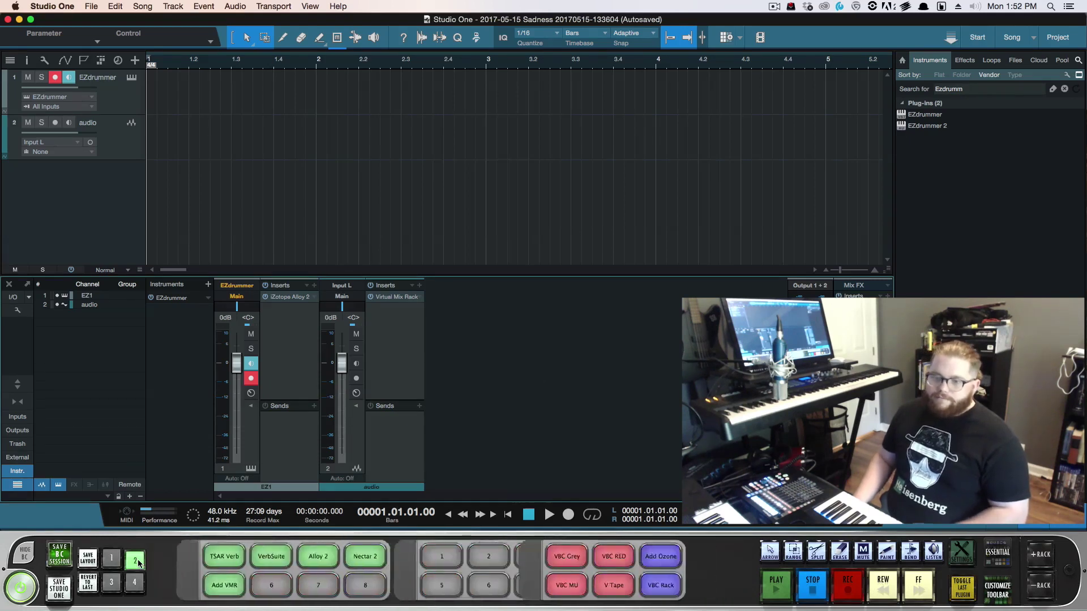